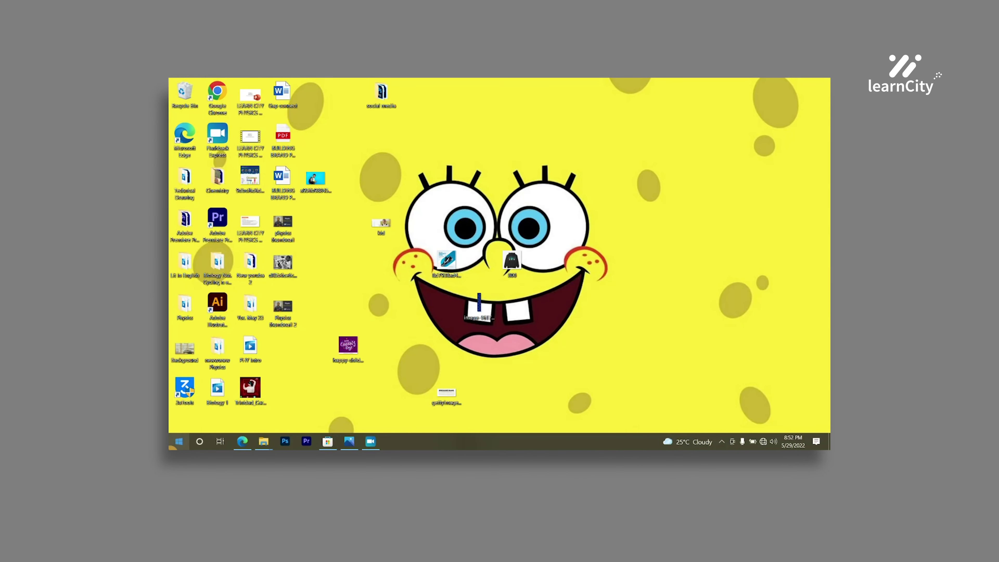
- Search the Start menu for 'e' and launch Excel from the best-match result
left_click(177, 443)
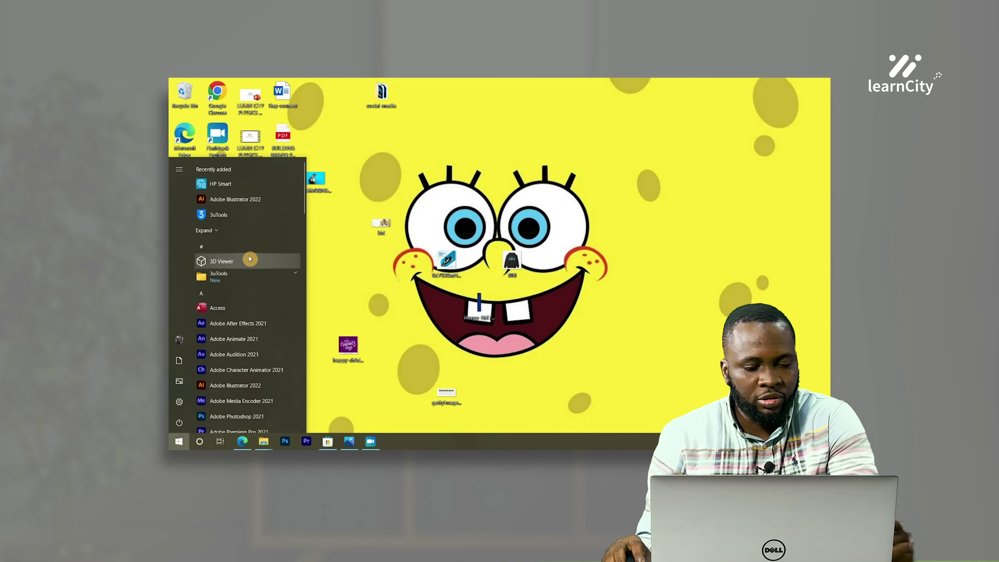
type("e")
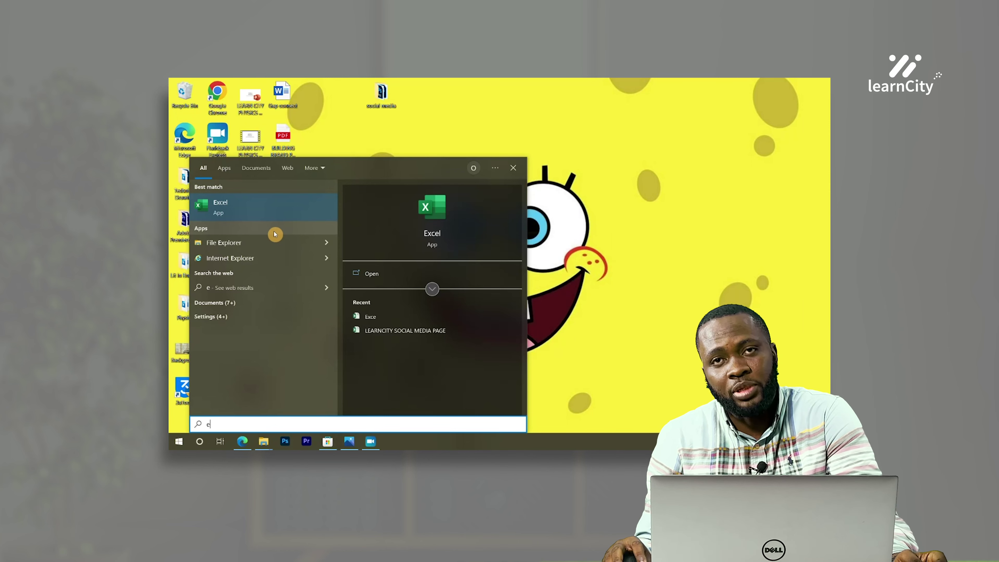
left_click(252, 205)
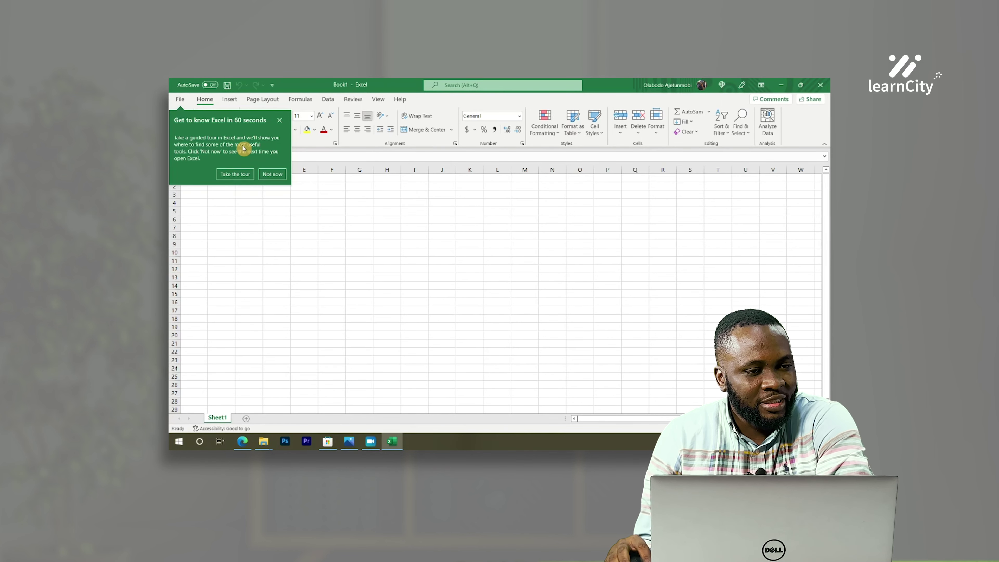
- Start Excel's guided tour and follow its templates tip to more premium templates online
left_click(244, 174)
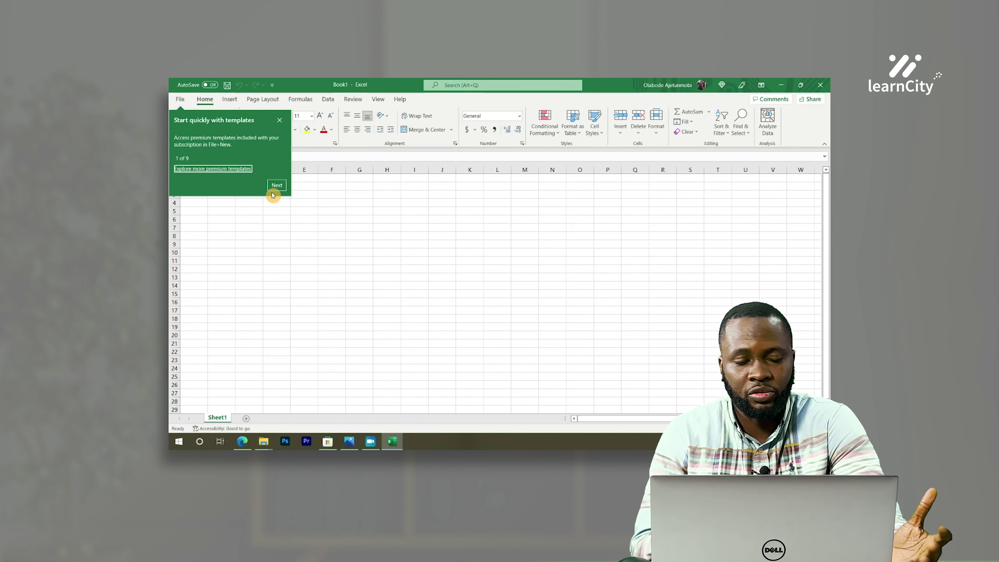
left_click(206, 169)
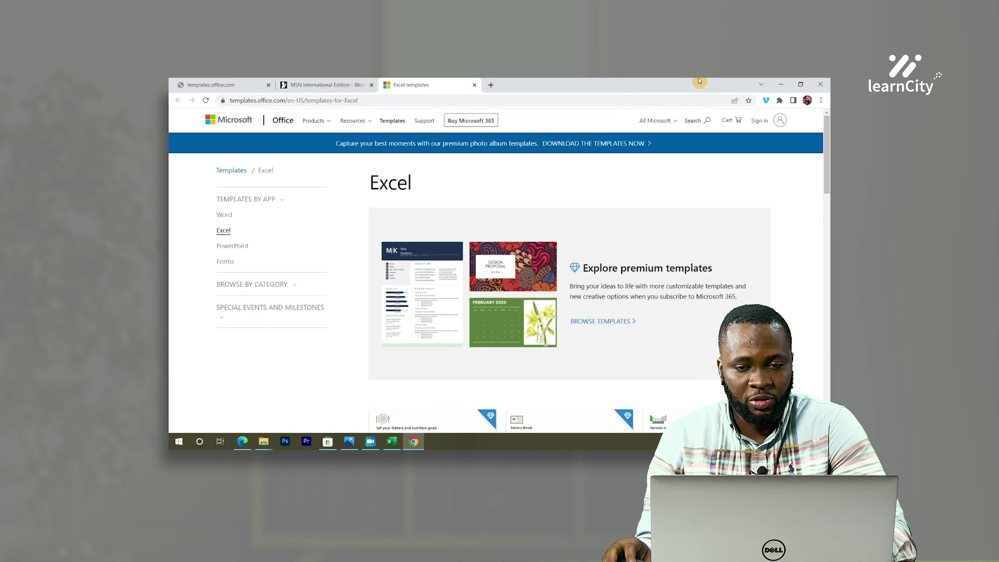
- Scroll through the Office Excel templates gallery, then return to the Book1 workbook
scroll(746, 248, "down", 5)
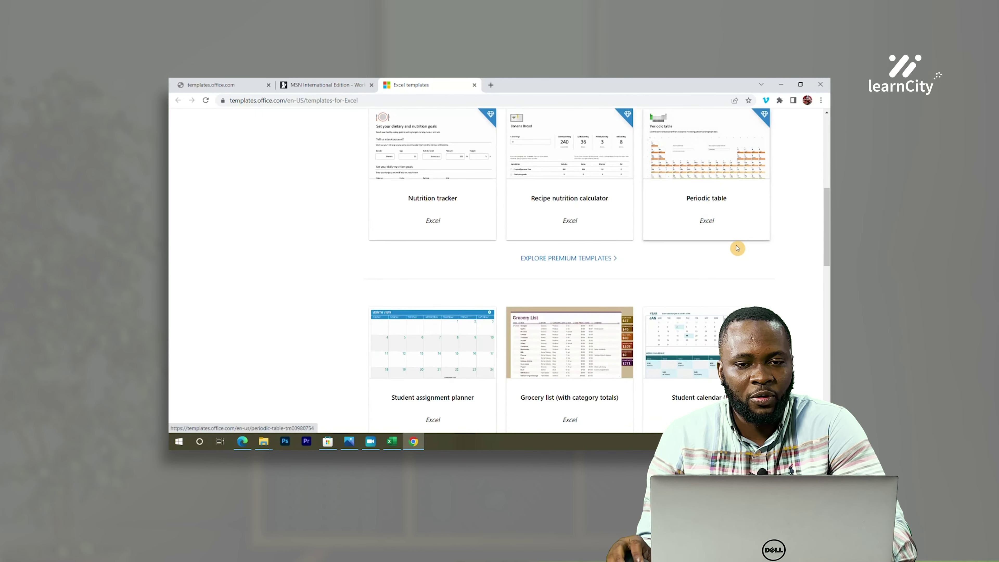
scroll(477, 250, "down", 3)
scroll(468, 243, "down", 8)
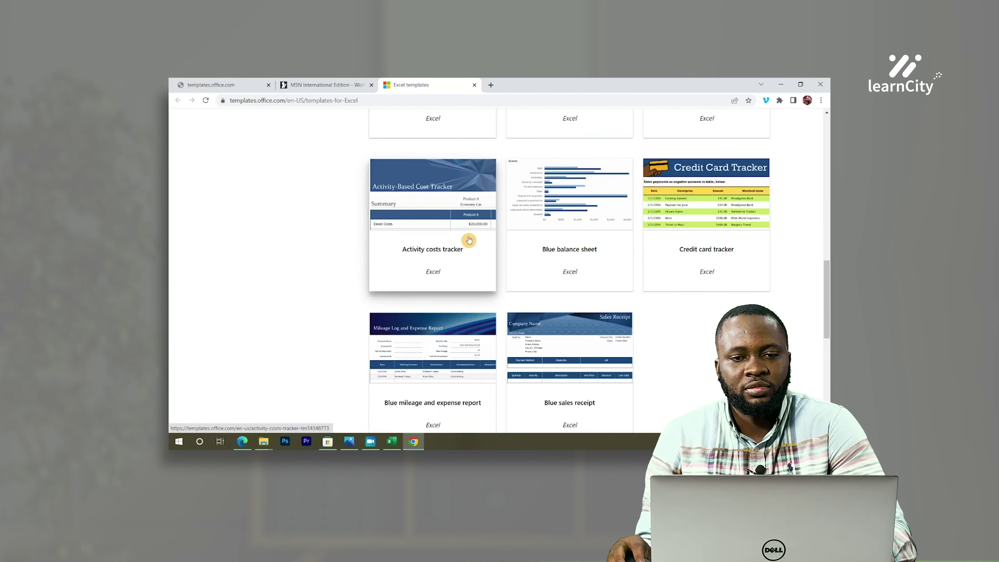
scroll(470, 234, "up", 10)
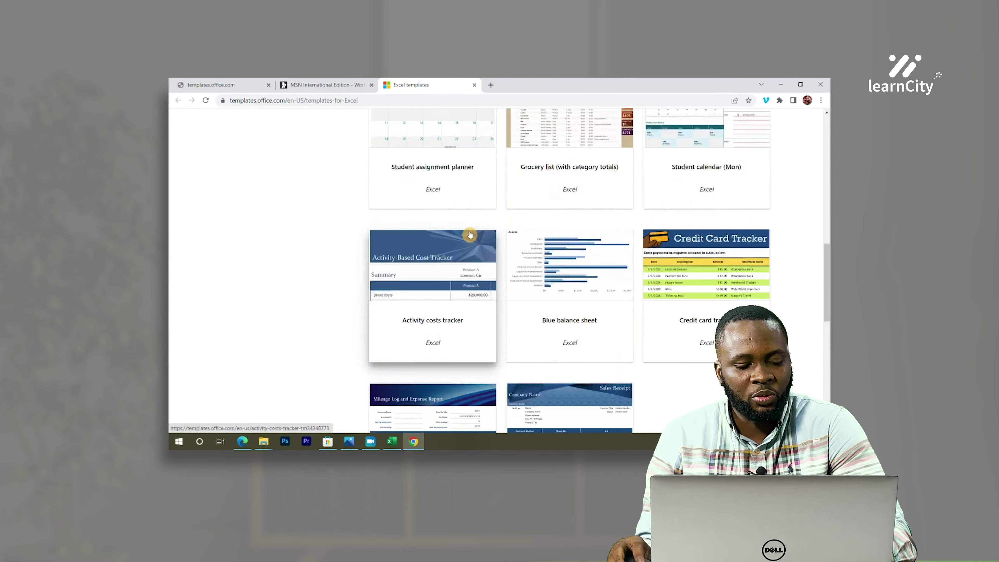
key("alt+Tab")
left_click(470, 230)
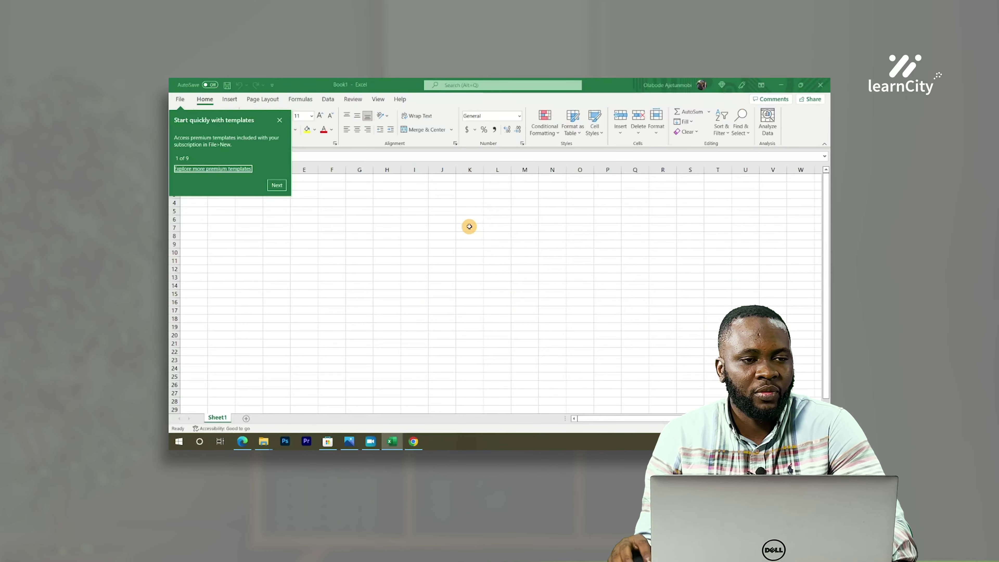
- Advance the tour through the formatted tables, AutoSum and Analyze Data tips (2–4 of 9)
left_click(277, 185)
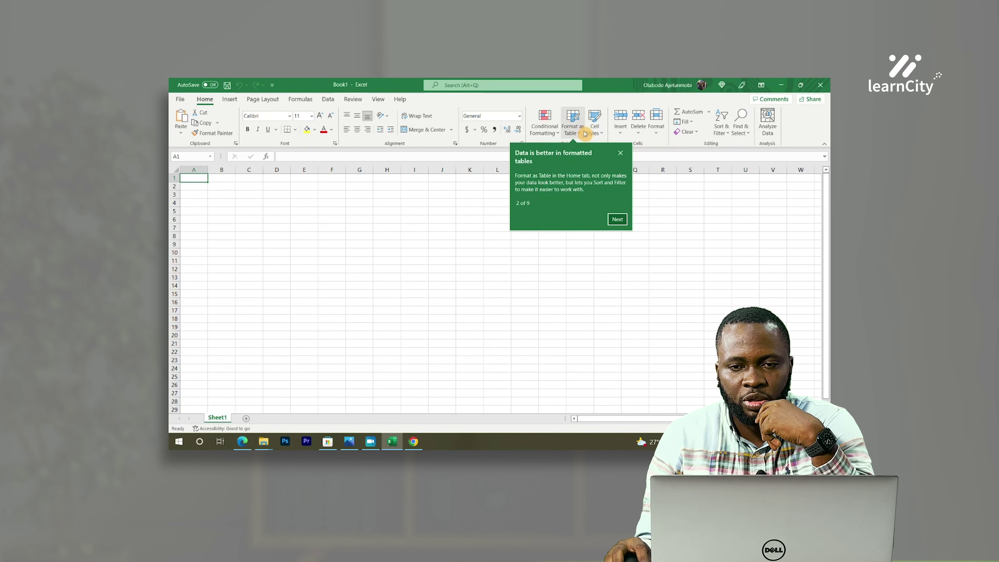
left_click(616, 220)
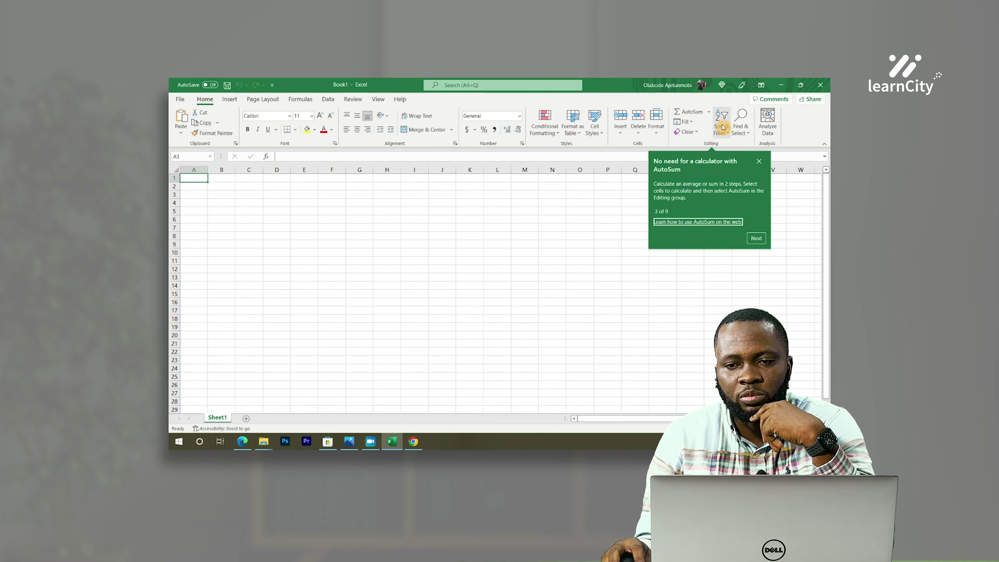
key("Return")
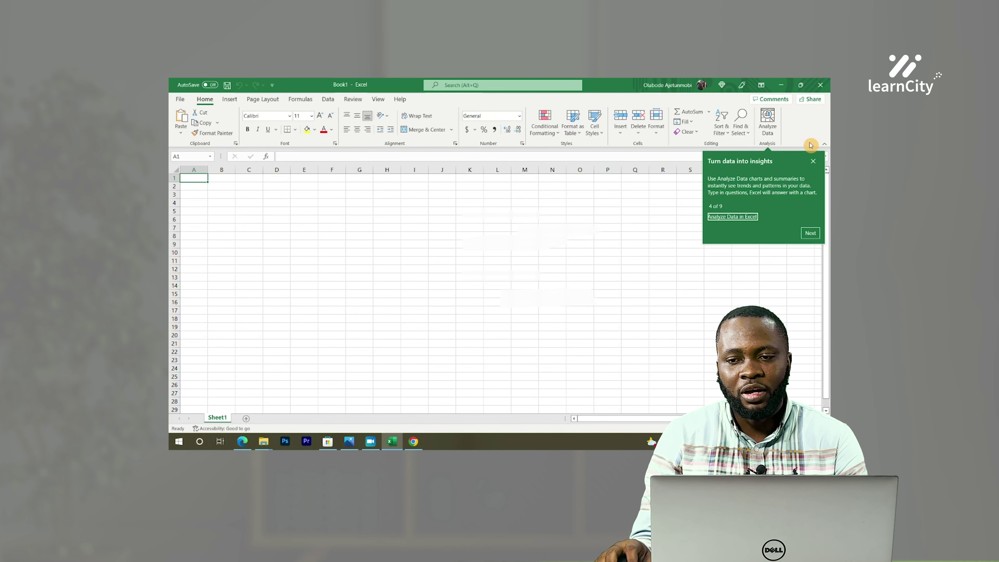
- Move the tour to the sharing tip and open the workbook's Share dialog
left_click(810, 232)
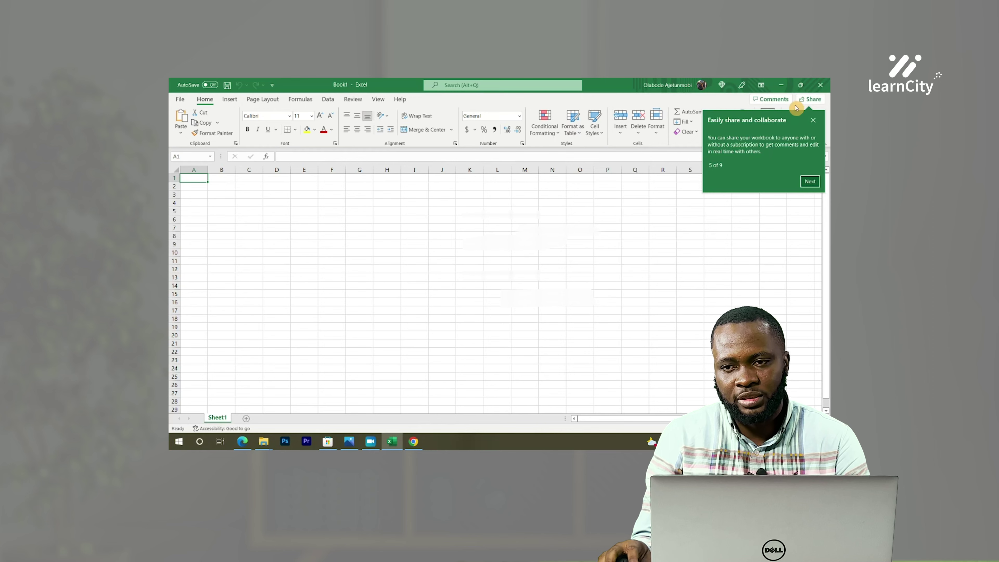
left_click(812, 100)
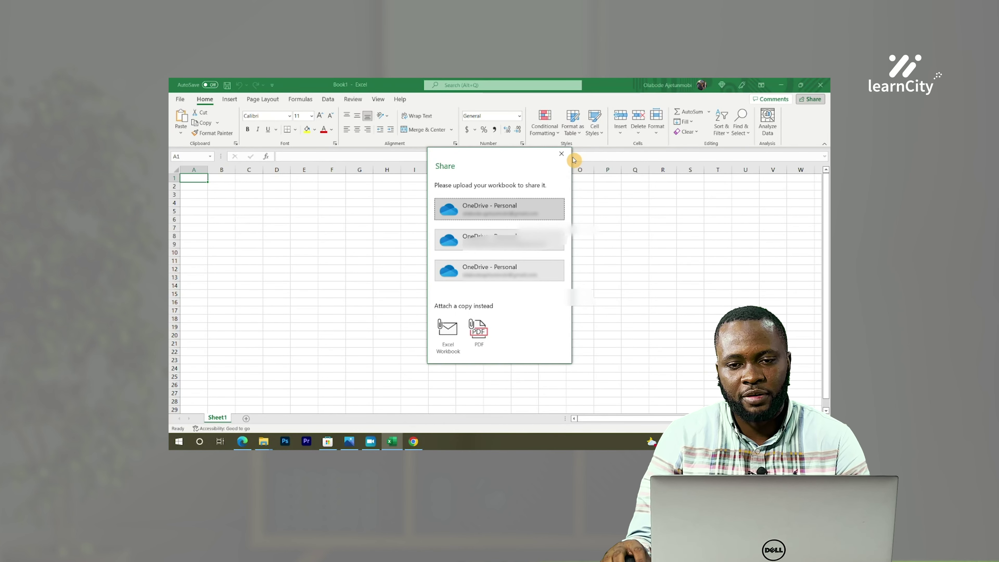
- Close the Share dialog
left_click(561, 154)
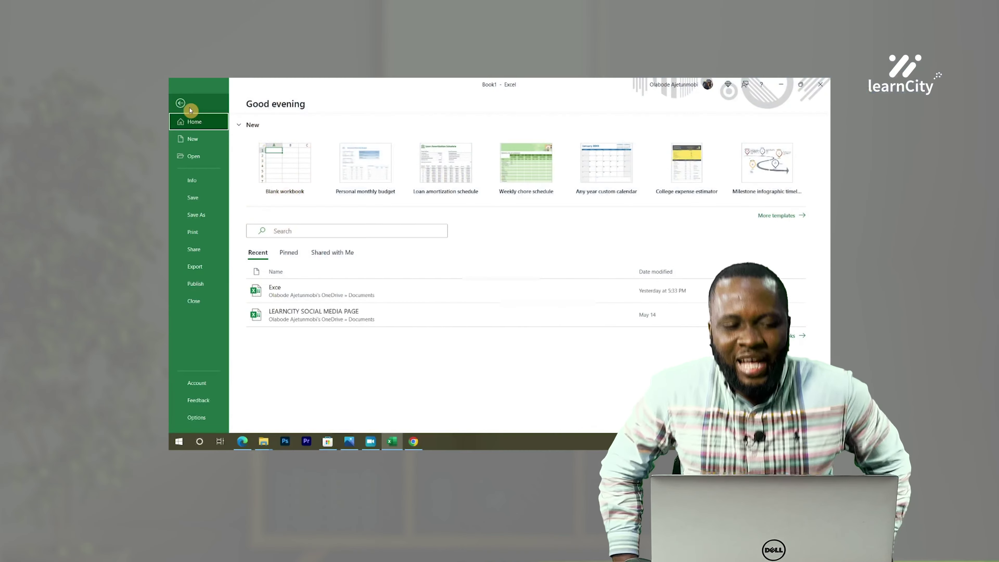
- Return from backstage to the worksheet and open the Customize Quick Access Toolbar menu
left_click(182, 104)
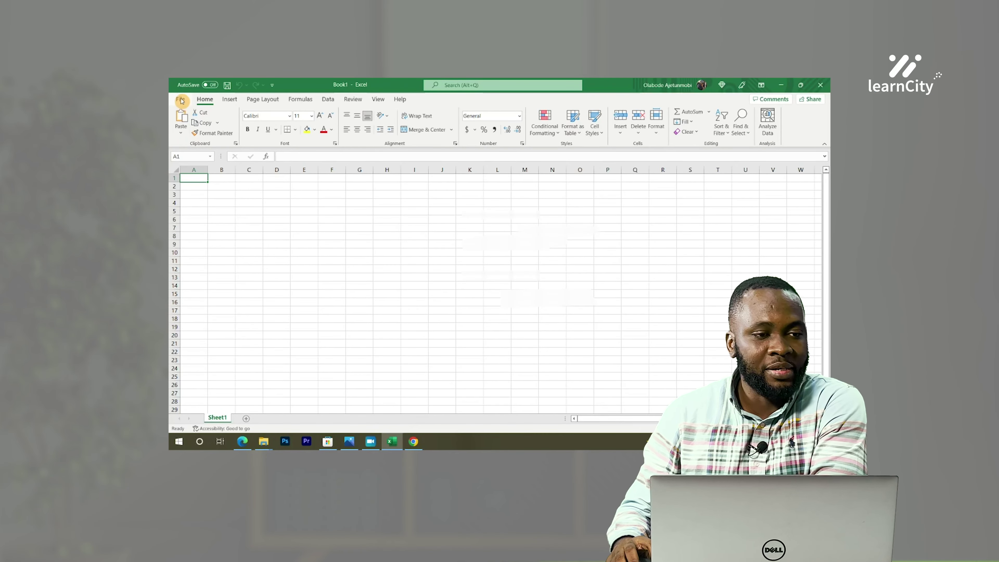
left_click(179, 102)
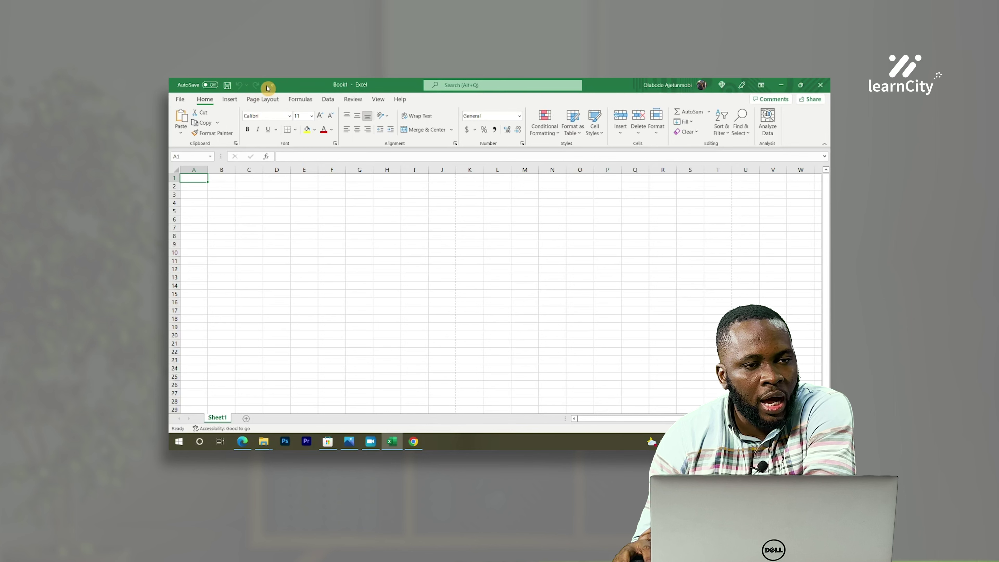
left_click(273, 85)
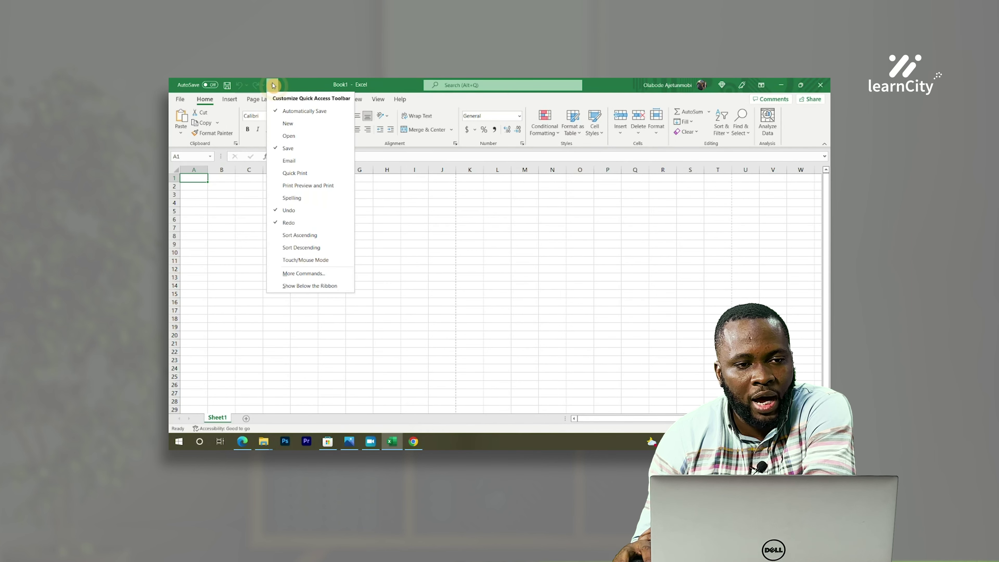
- Add Email to the Quick Access Toolbar, try it, and cancel the Outlook setup and mail error
left_click(293, 161)
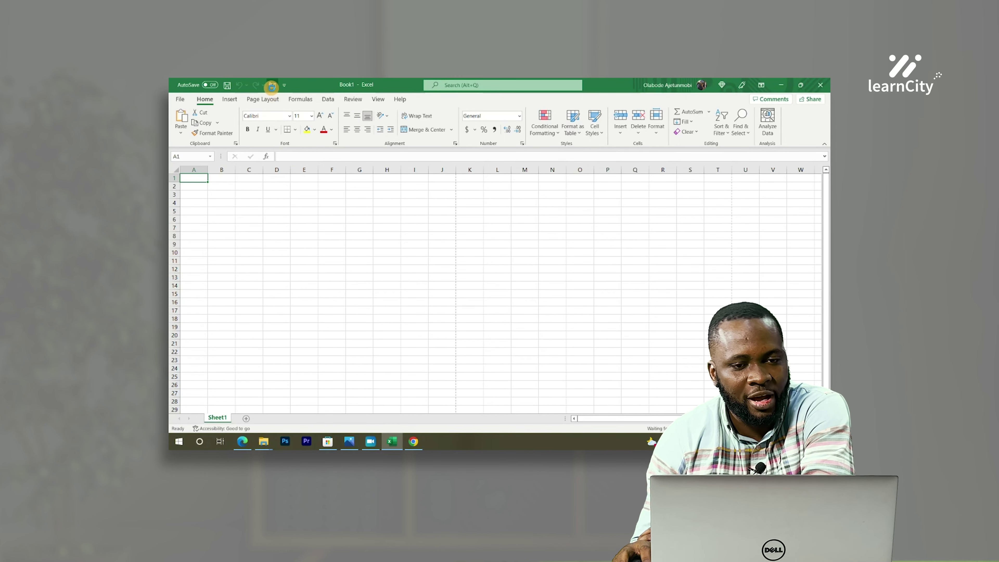
left_click(270, 85)
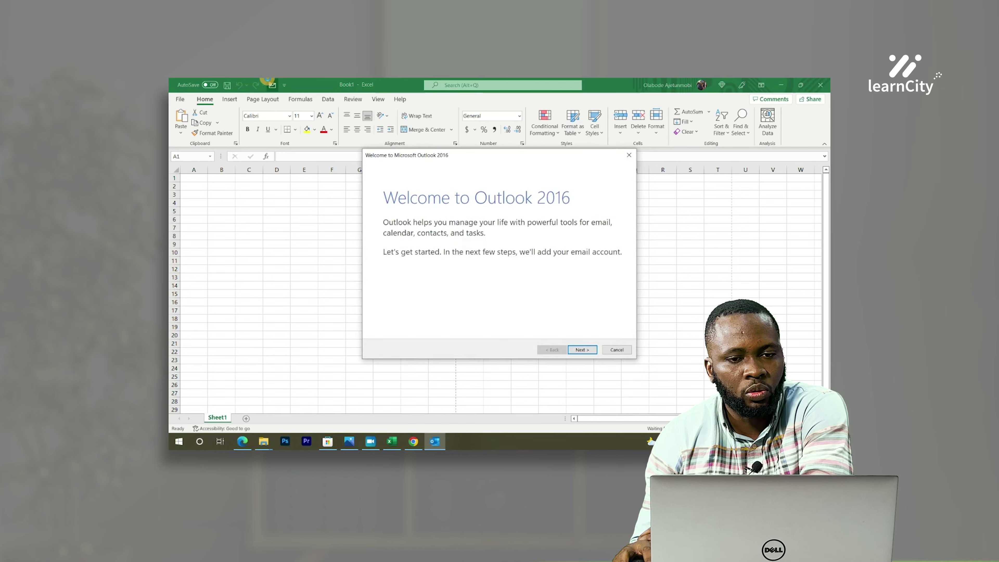
left_click(631, 157)
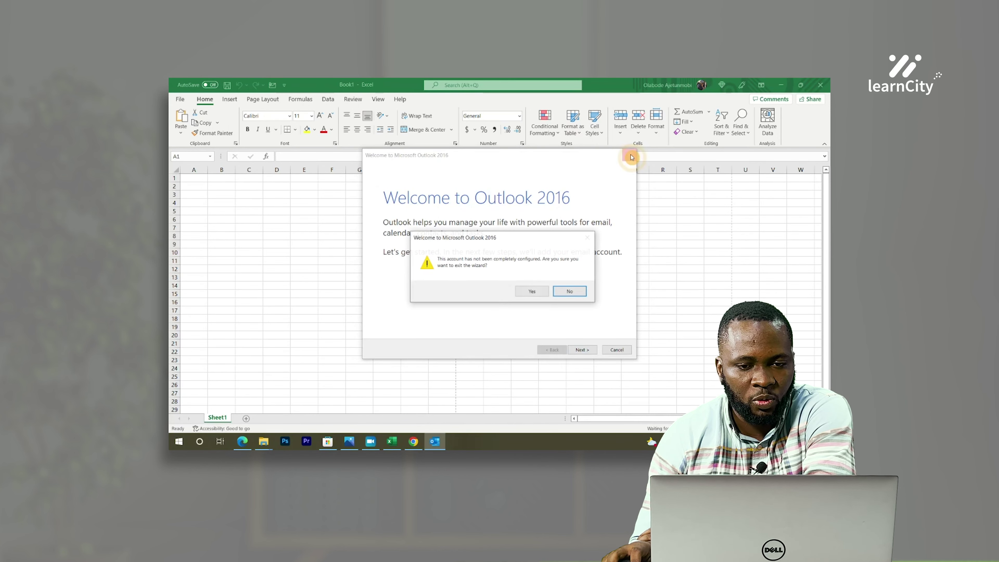
left_click(528, 291)
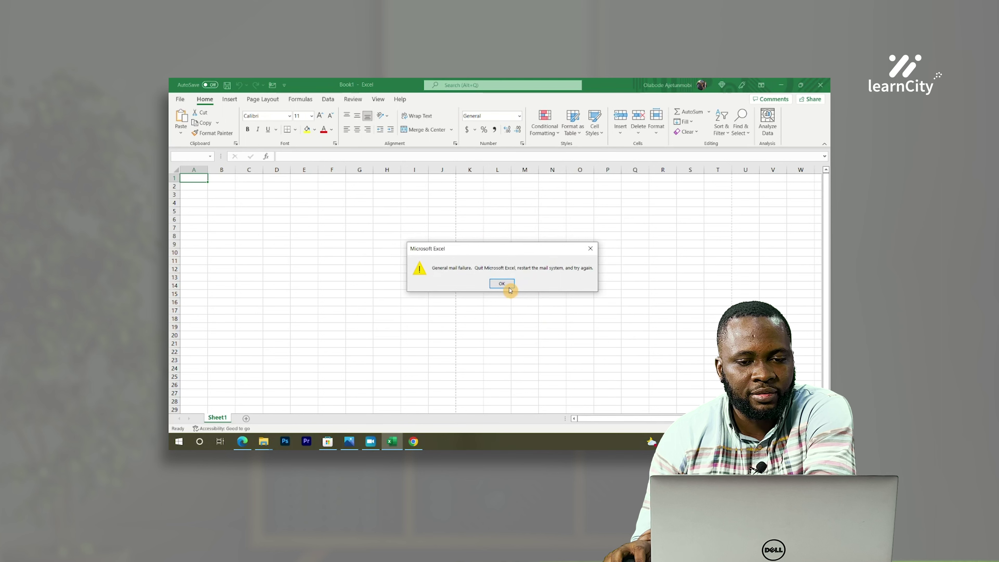
left_click(503, 284)
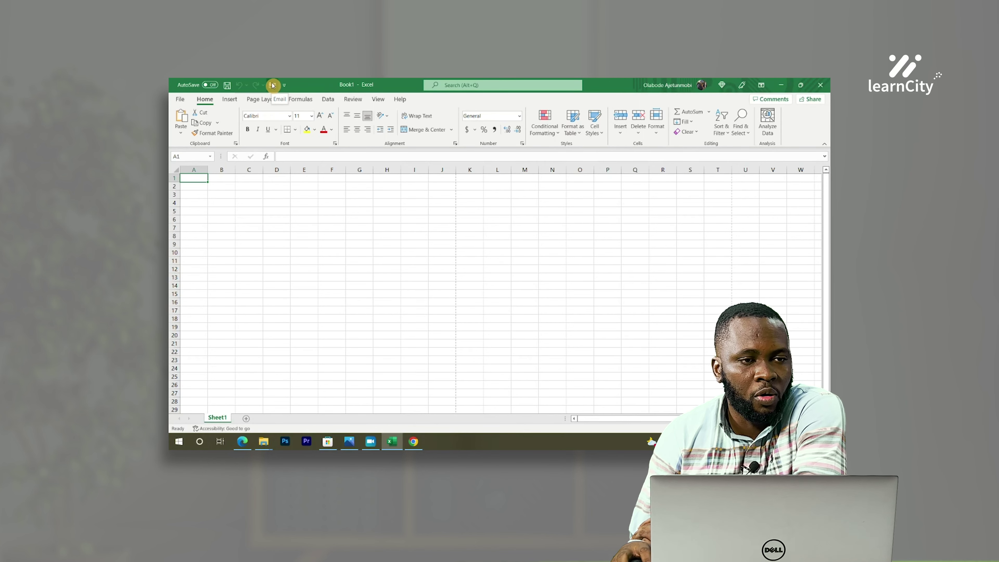
- Add the Open command to the Quick Access Toolbar, try it, and return to the sheet
left_click(283, 88)
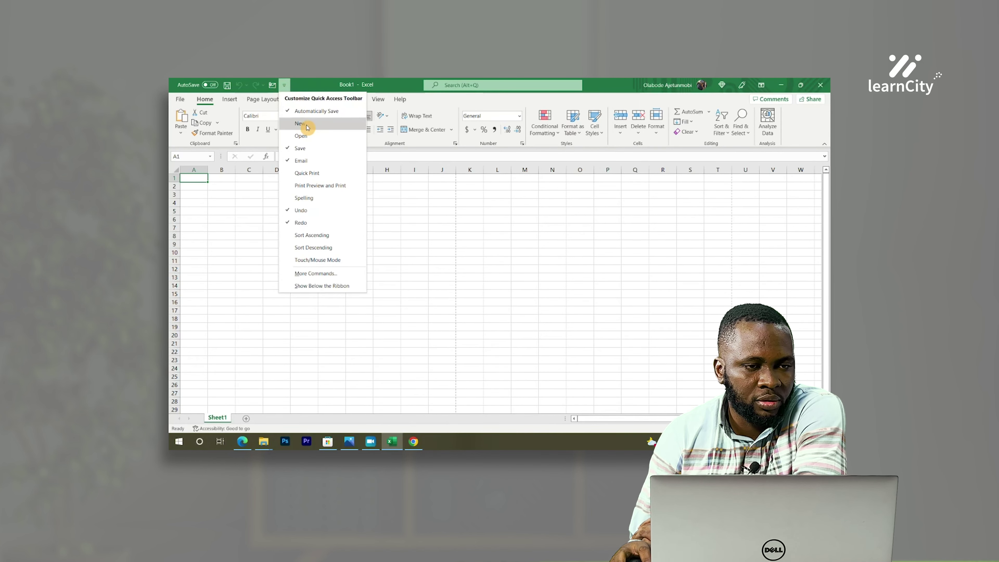
left_click(304, 137)
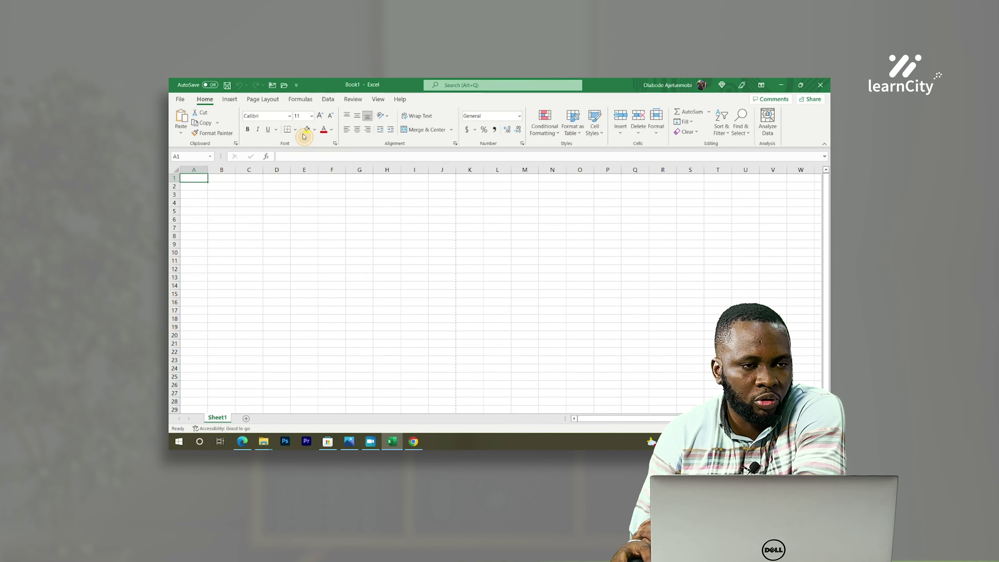
left_click(284, 86)
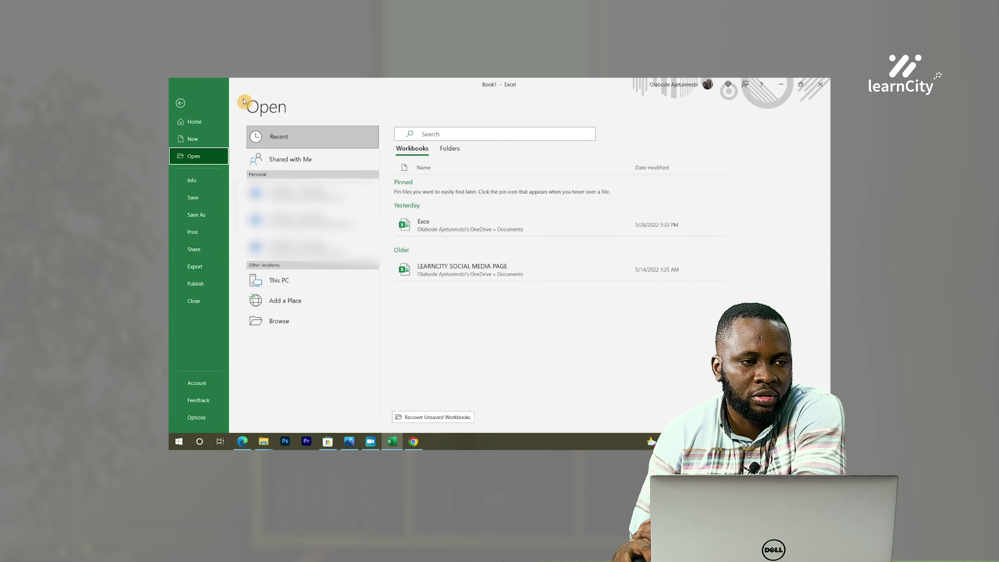
left_click(170, 107)
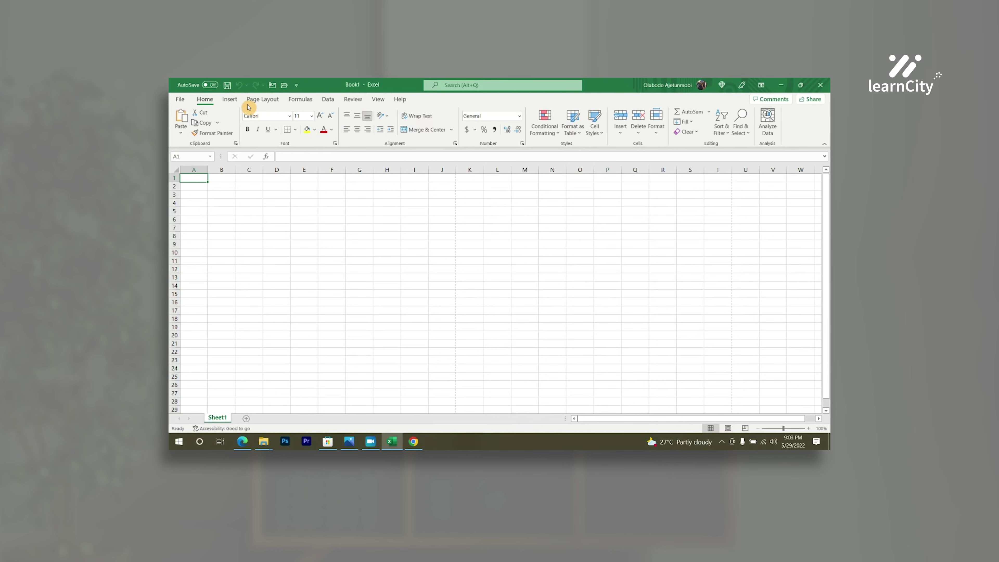
- Browse the Page Layout, Formulas, Data and Review ribbon tabs in turn
left_click(260, 98)
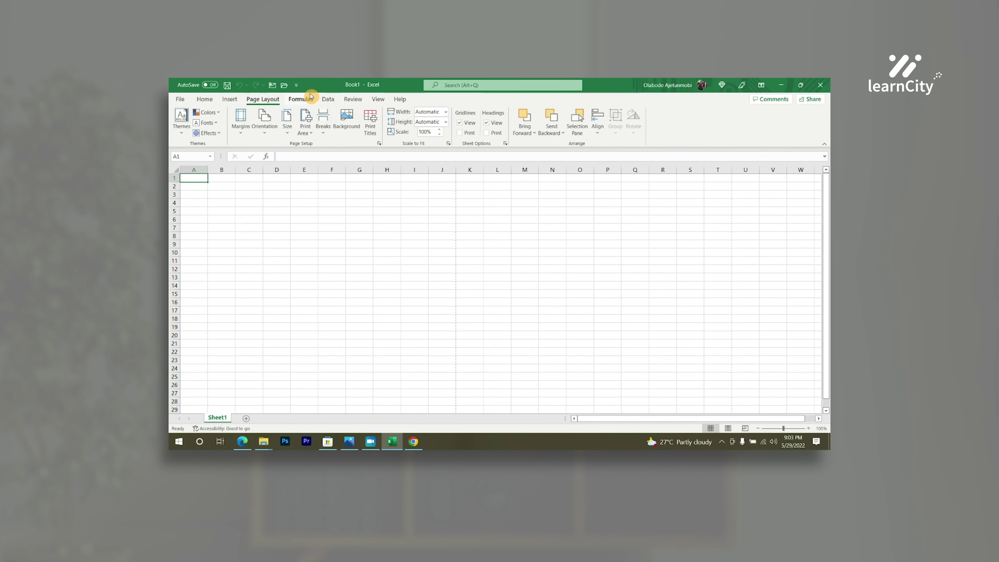
left_click(304, 101)
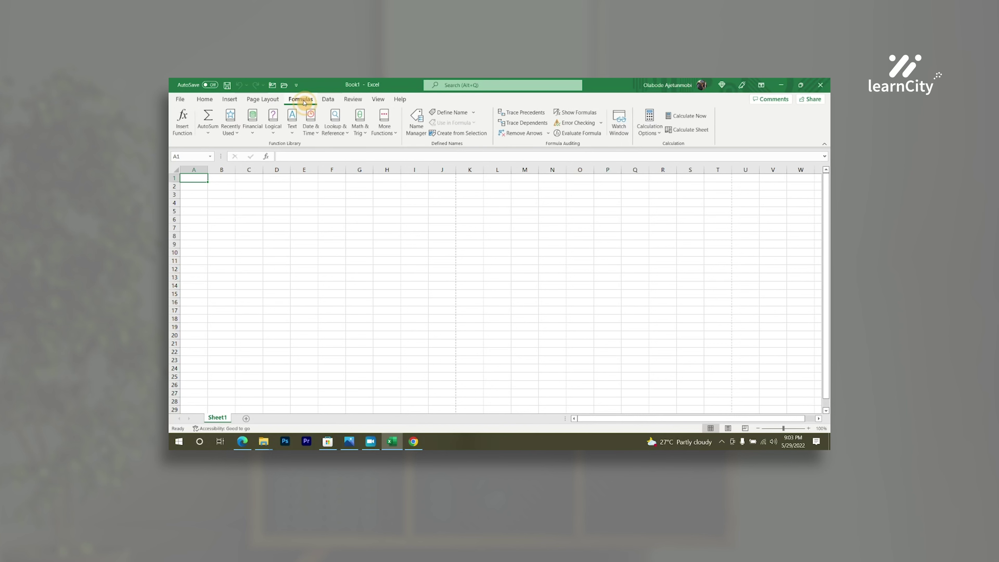
left_click(329, 100)
left_click(355, 99)
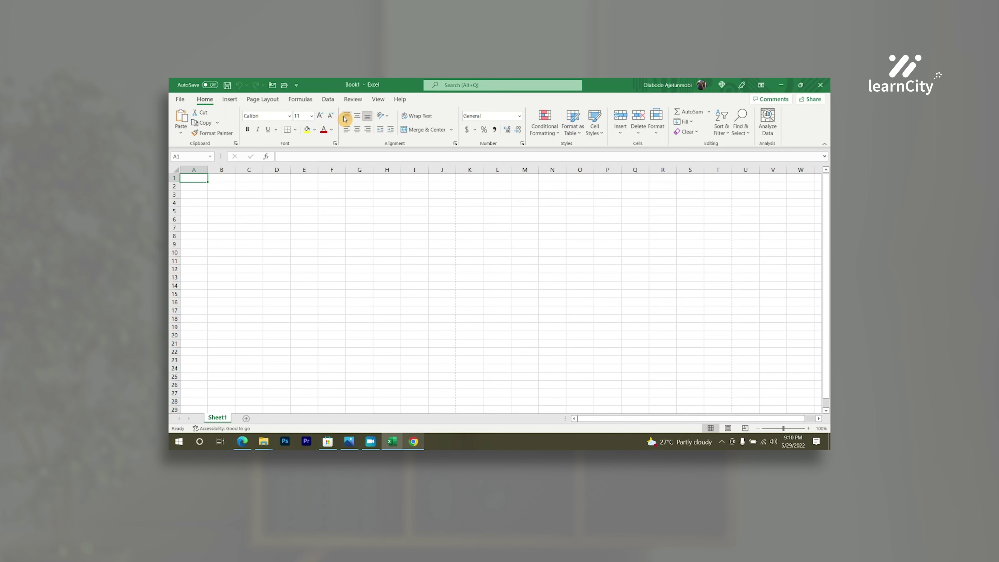
- Shrink the font size twice, then set it to 10 from the Font Size list
left_click(331, 116)
left_click(332, 116)
left_click(311, 116)
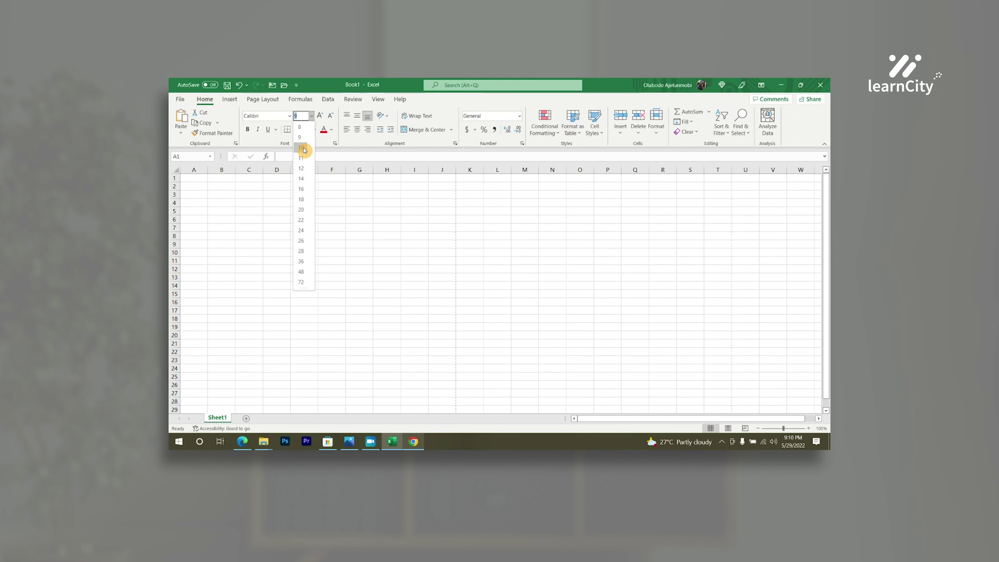
left_click(304, 148)
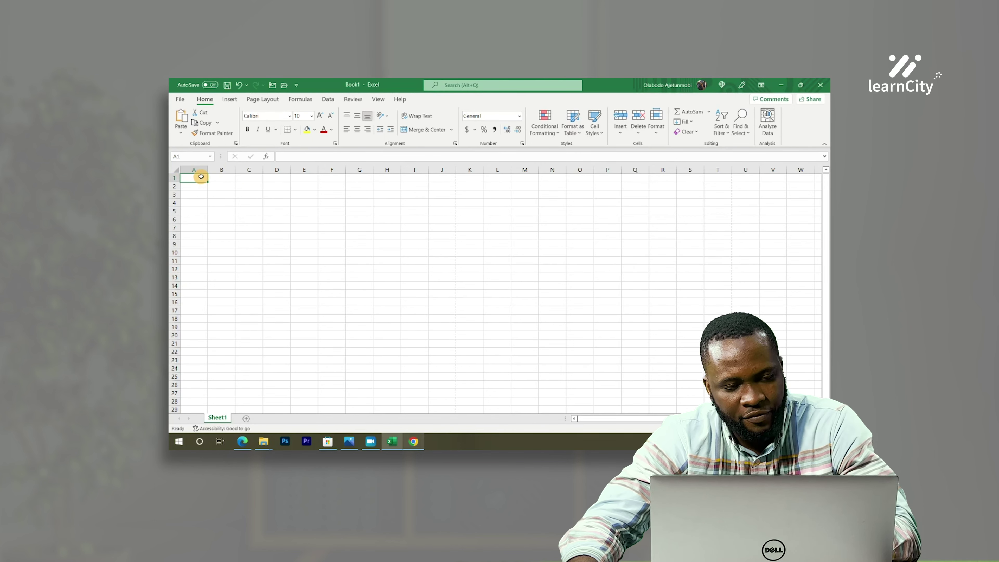
- Enter 5 in cell A1, reselect A1 and open the Font Size list
type("5")
left_click(249, 211)
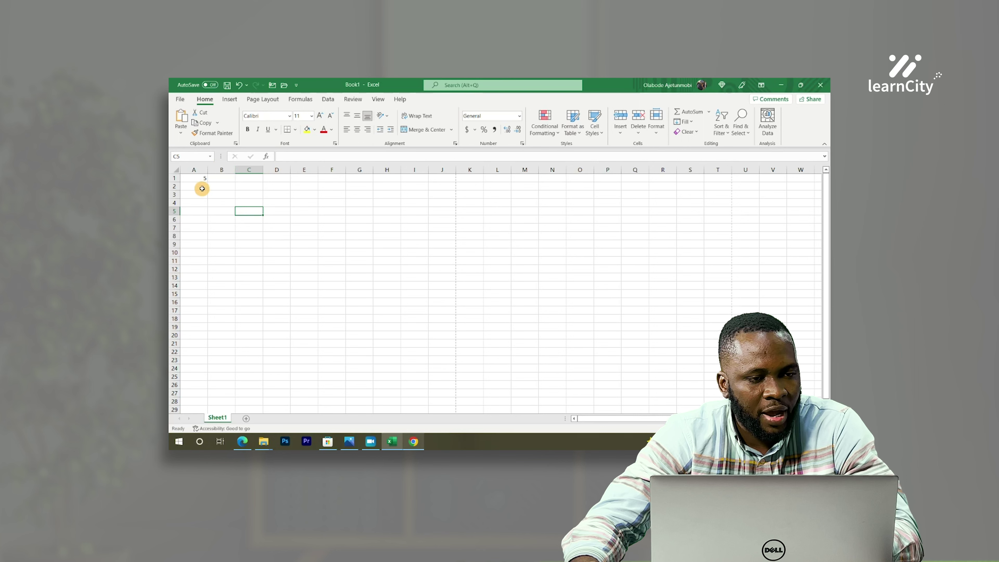
left_click(194, 178)
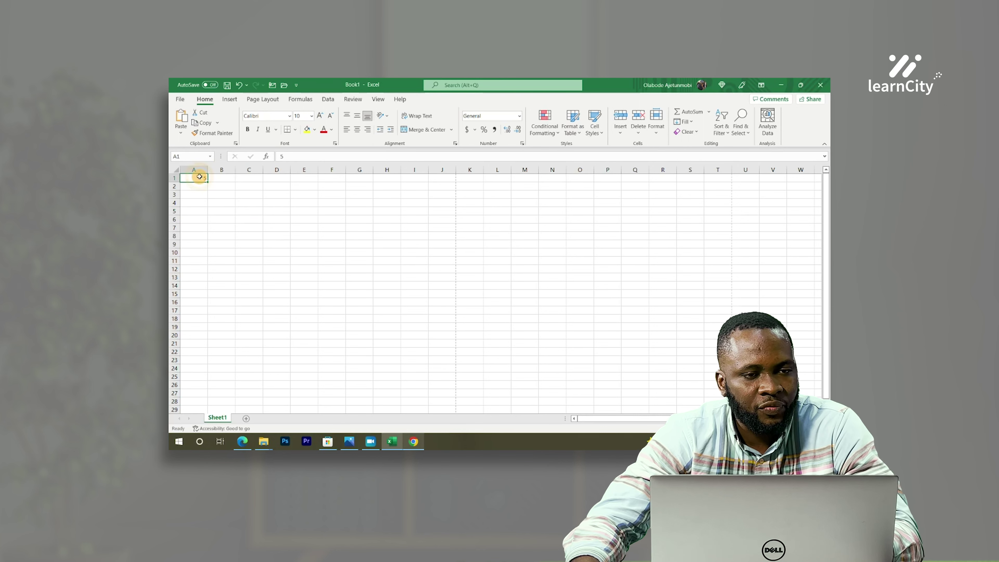
left_click(311, 117)
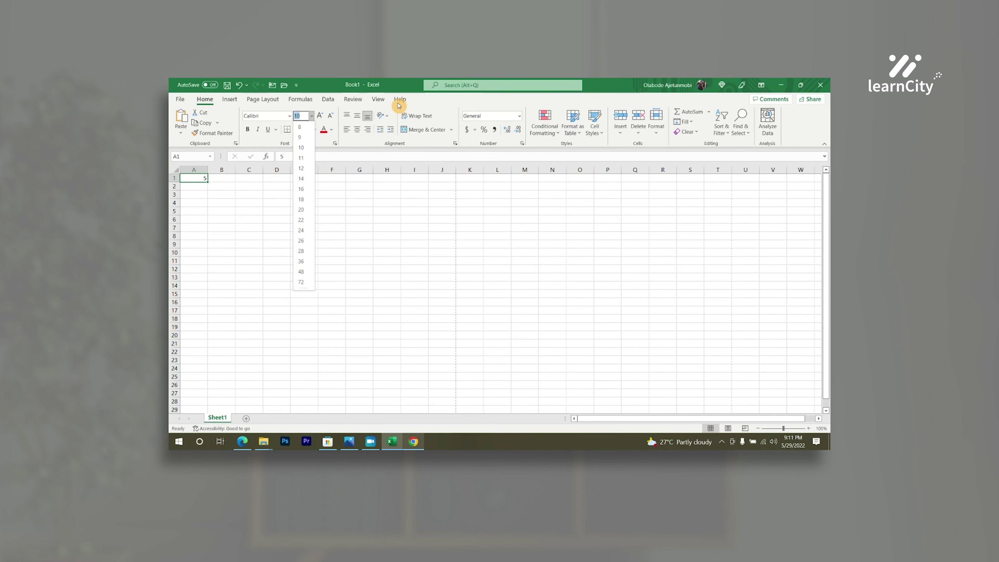
- Browse the Excel video training from the Help commands, then close the training pane
left_click(399, 100)
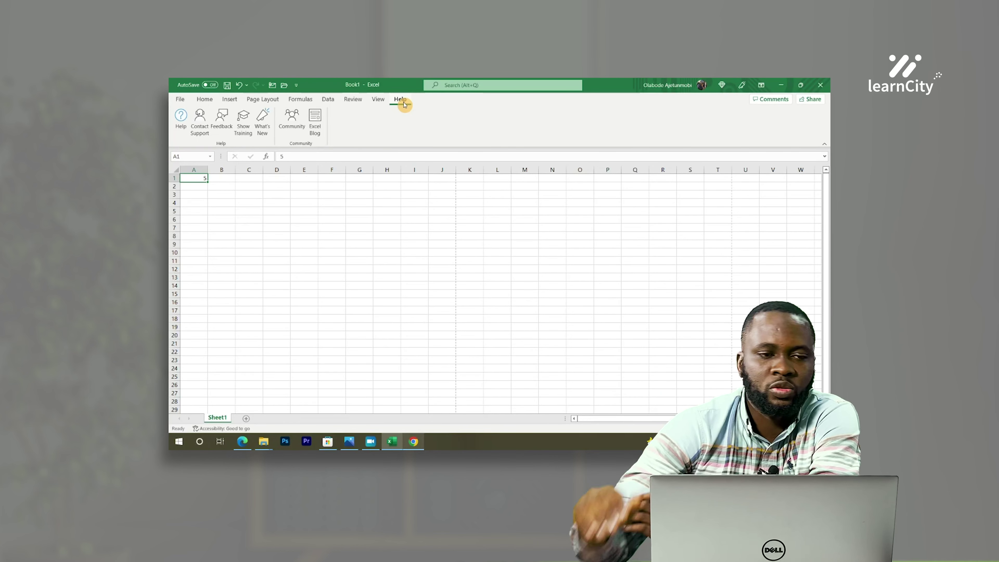
left_click(242, 118)
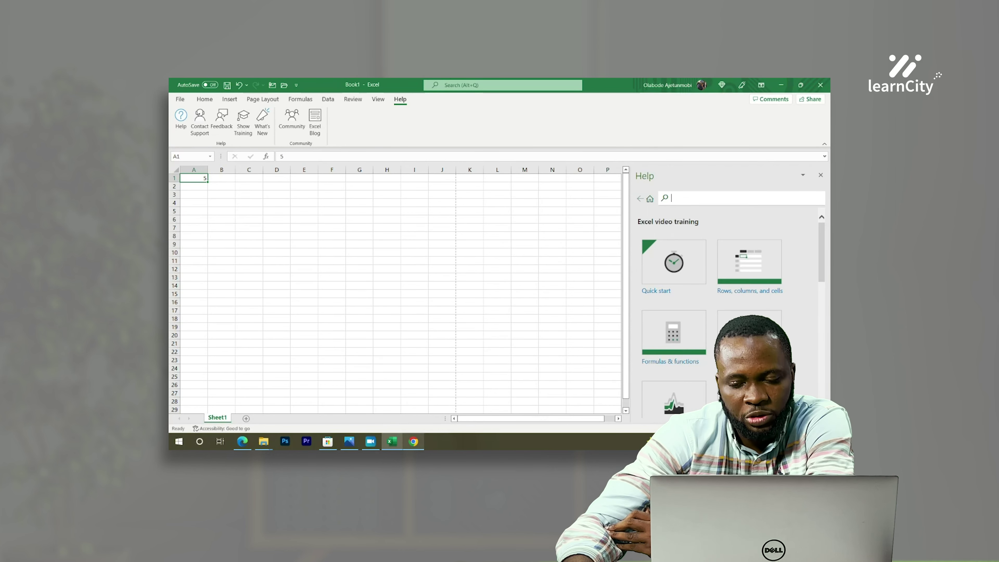
scroll(708, 295, "down", 2)
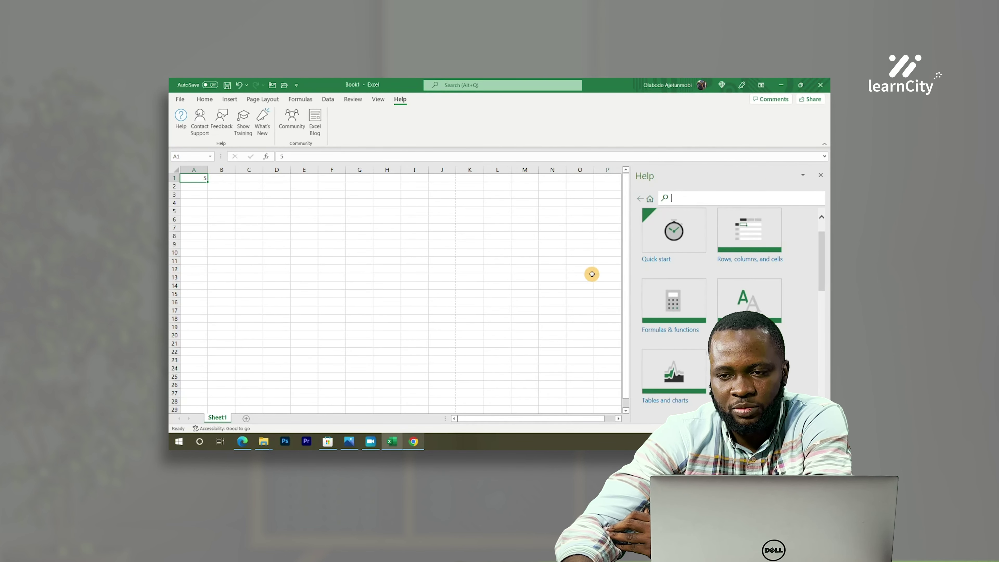
left_click(820, 176)
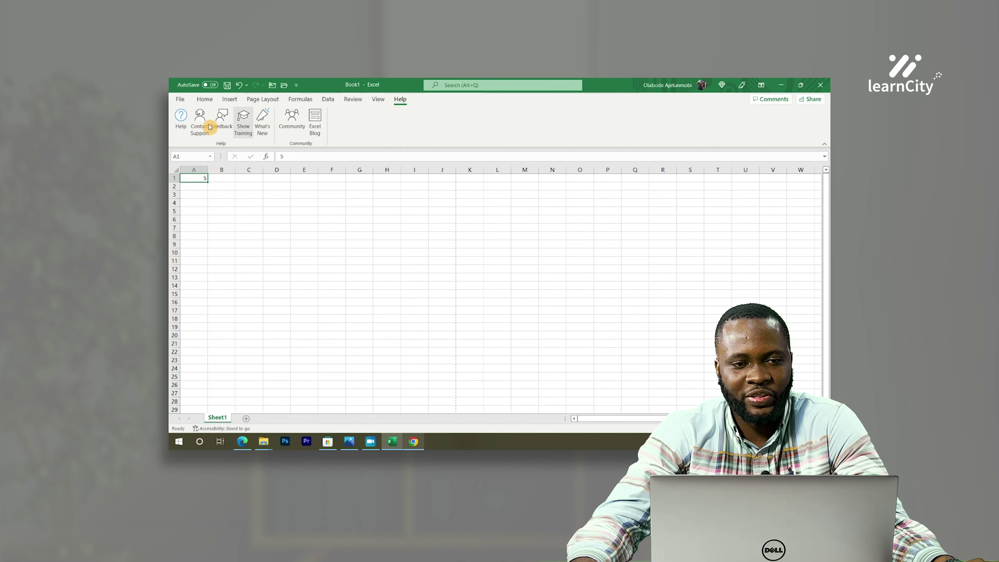
- Return to the Home commands and zoom the sheet in to 210%
left_click(205, 99)
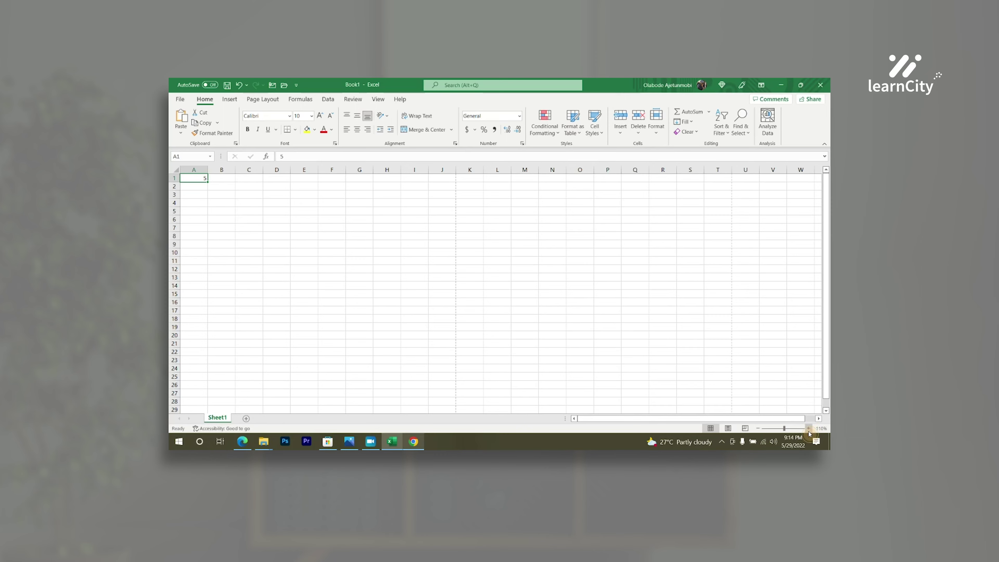
left_click(809, 430)
left_click(809, 431)
left_click(808, 431)
left_click(809, 428)
left_click(809, 429)
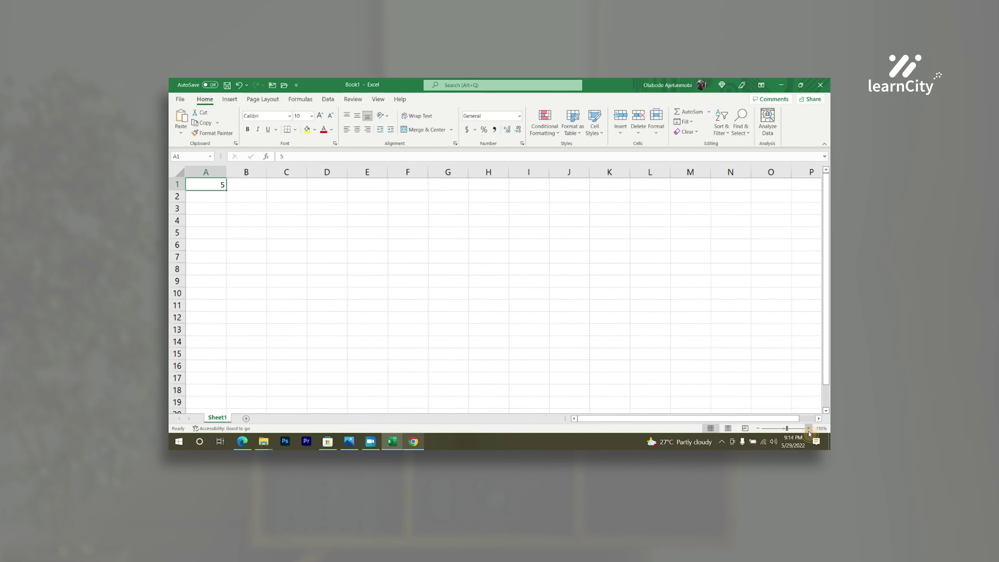
left_click(808, 428)
left_click(809, 428)
left_click(808, 428)
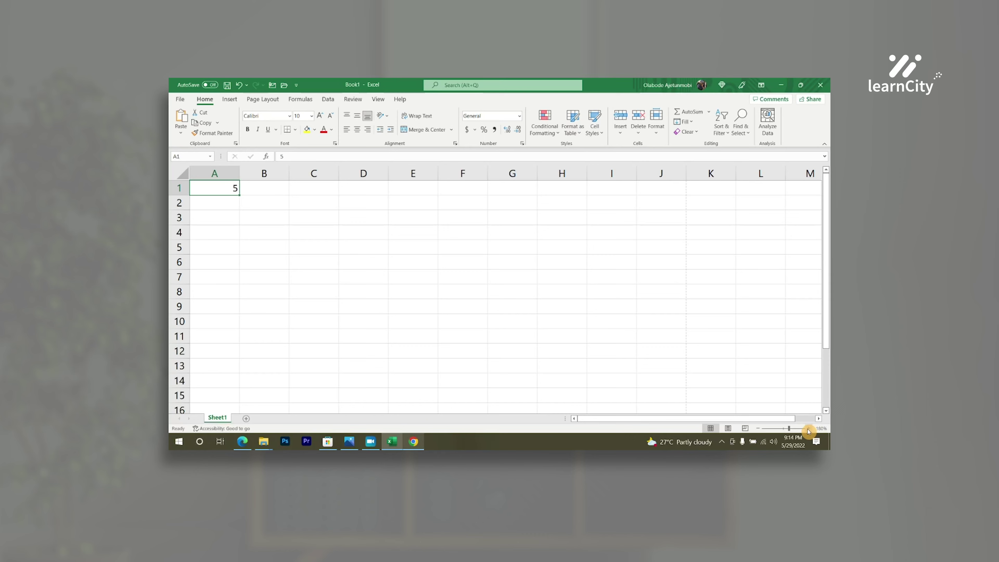
left_click(808, 428)
left_click(808, 428)
left_click(808, 428)
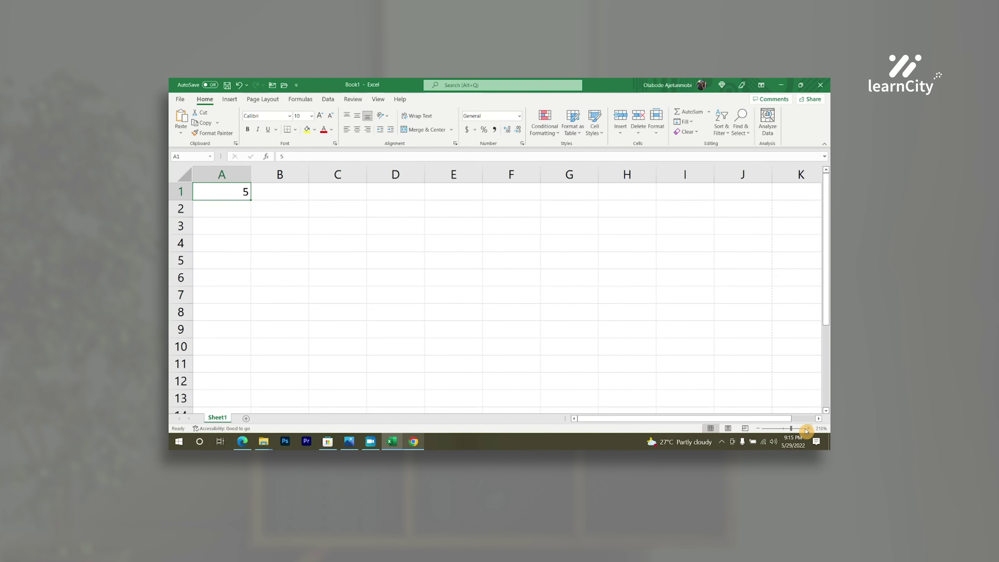
- Re-enter 5 in cell A1
key("BackSpace")
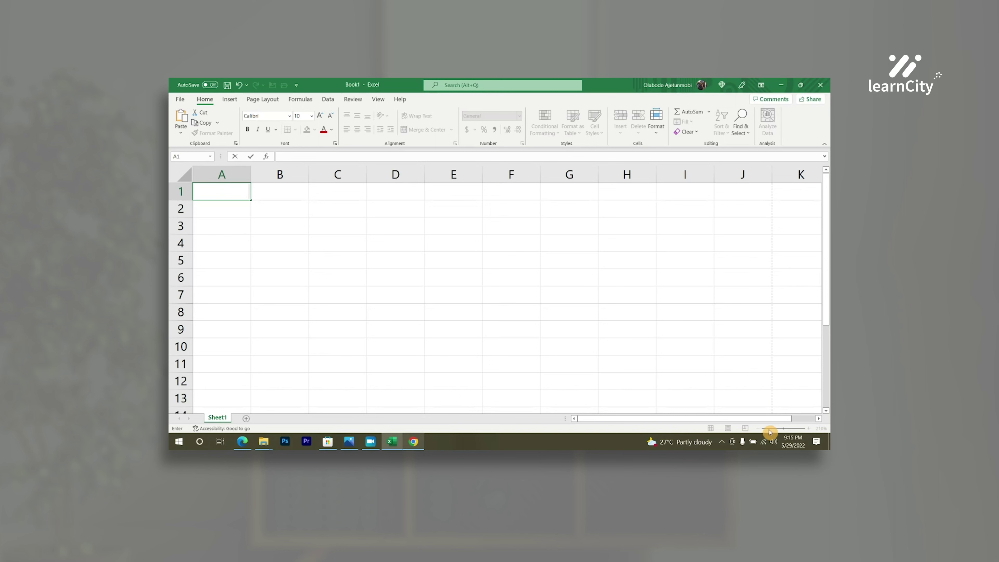
left_click(757, 430)
type("5")
key("ctrl+Return")
- Select cell H10 and zoom the sheet out to about 117%
left_click(652, 346)
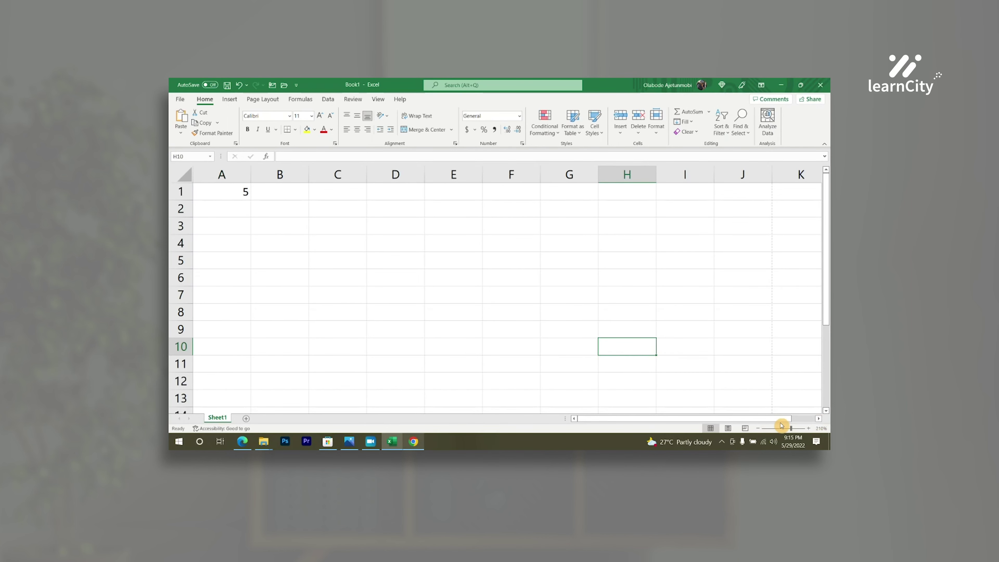
left_click(757, 428)
left_click(757, 429)
left_click(757, 429)
left_click(757, 428)
left_click(758, 429)
left_click(758, 428)
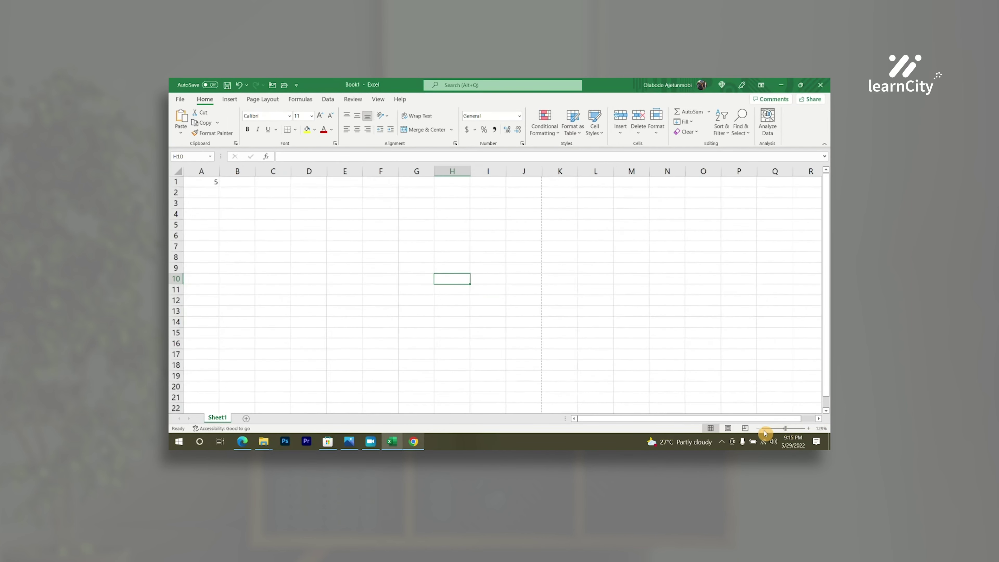
left_click(757, 428)
left_click(758, 429)
left_click(758, 429)
left_click(757, 428)
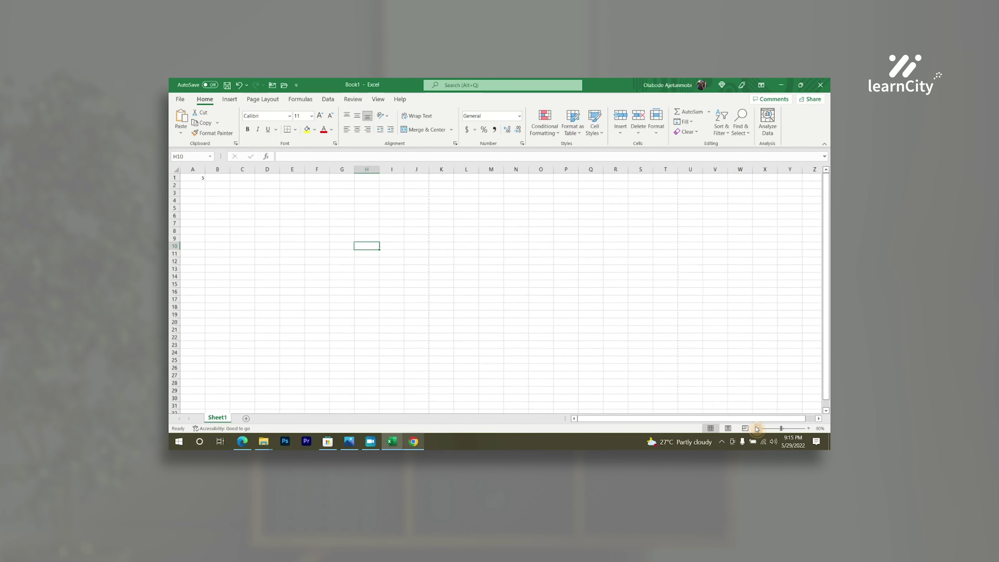
left_click(757, 429)
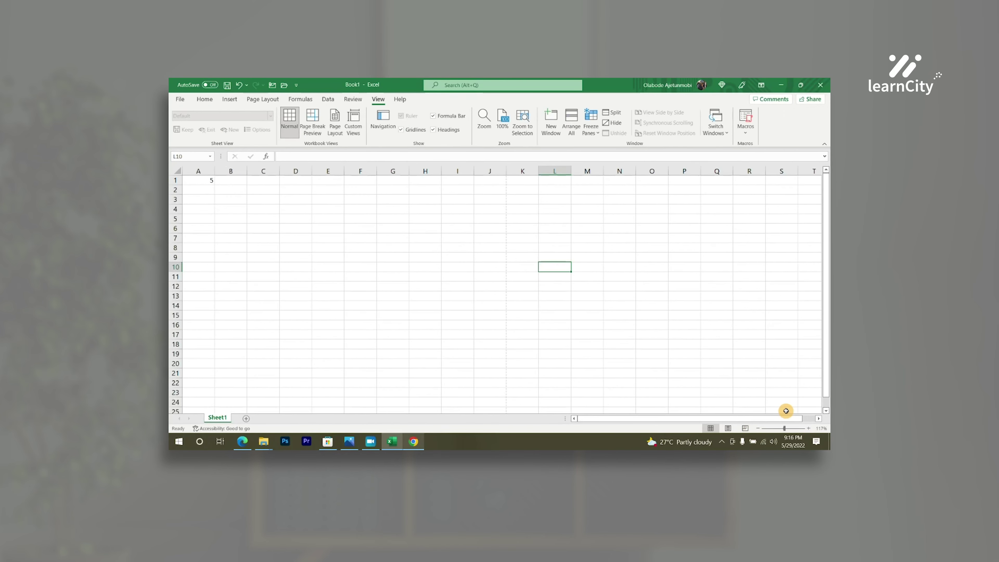
- Preview Sheet1 in Page Layout view from the Home commands, then return to Normal view
left_click(709, 428)
left_click(212, 101)
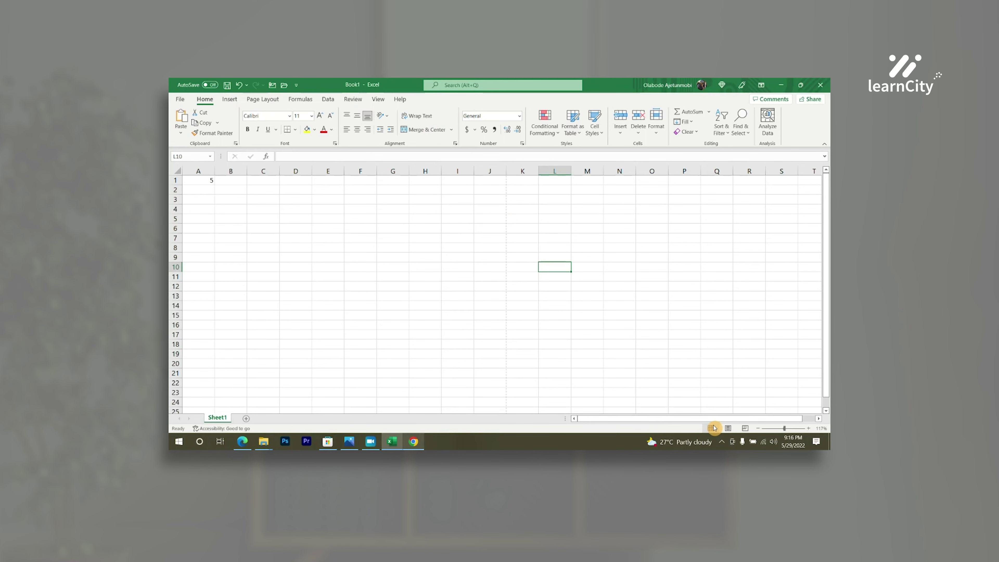
left_click(728, 428)
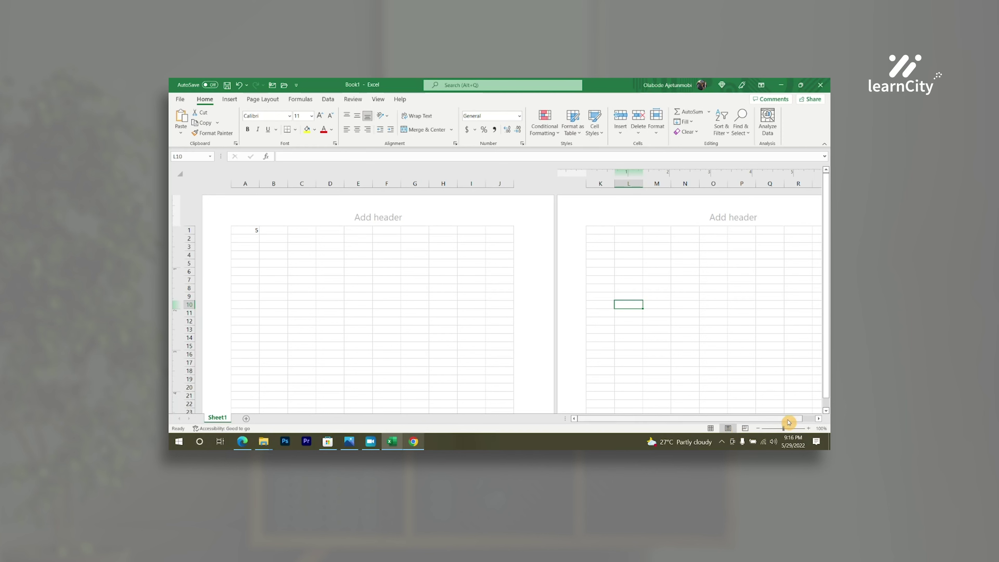
left_click(710, 428)
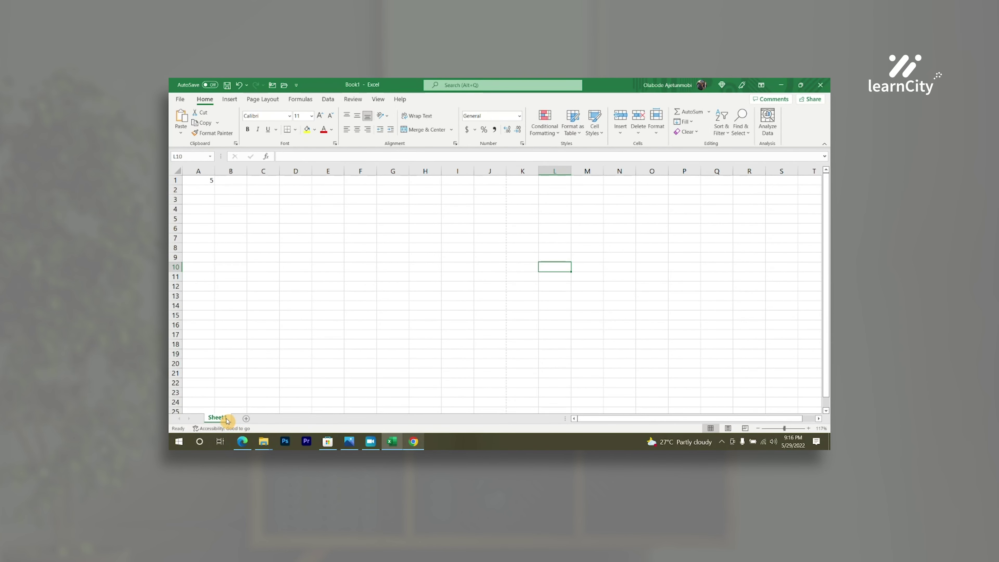
- Add Sheet2 and Sheet3, check Sheet1 and Sheet2, and finish on blank Sheet3
left_click(246, 421)
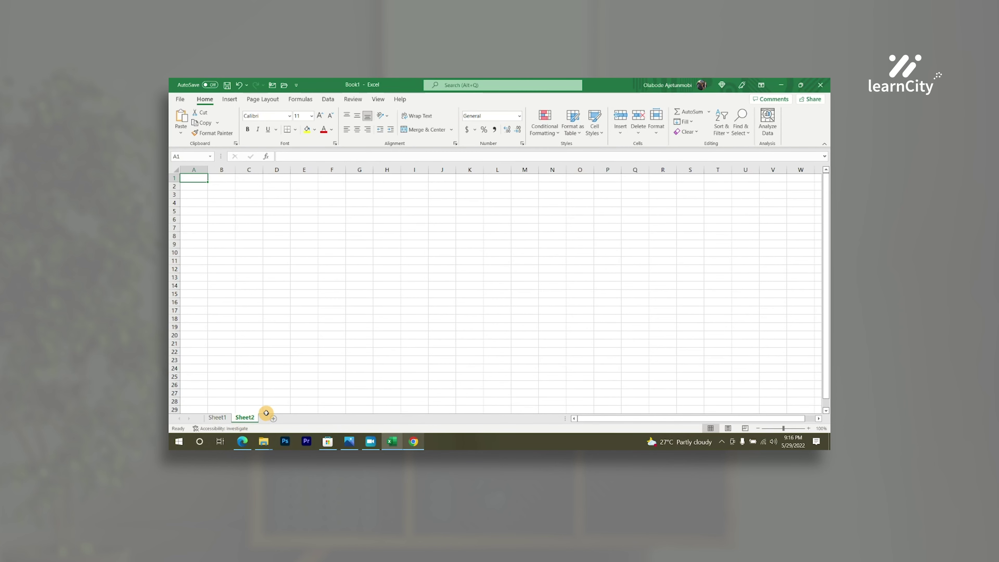
left_click(271, 419)
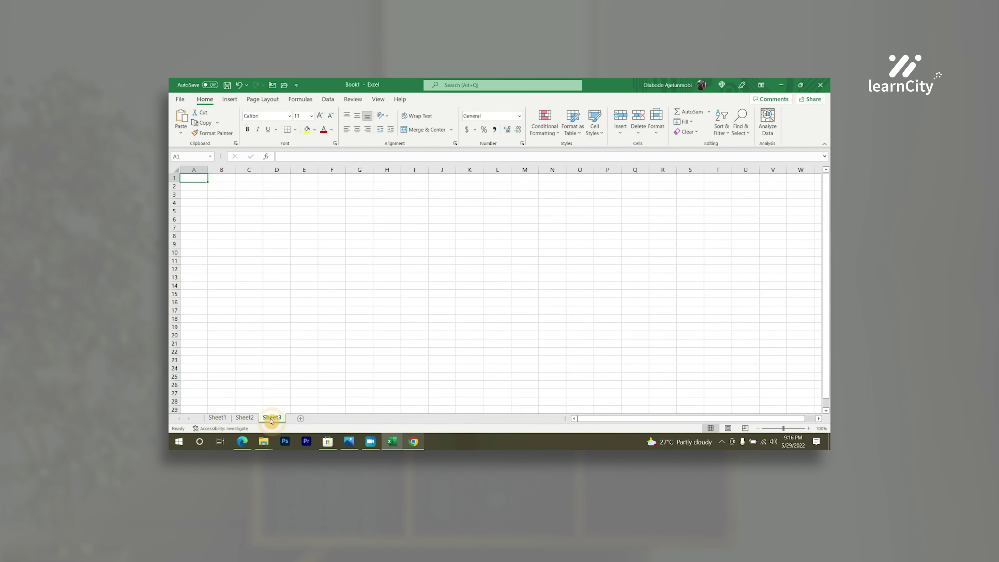
left_click(218, 420)
left_click(249, 418)
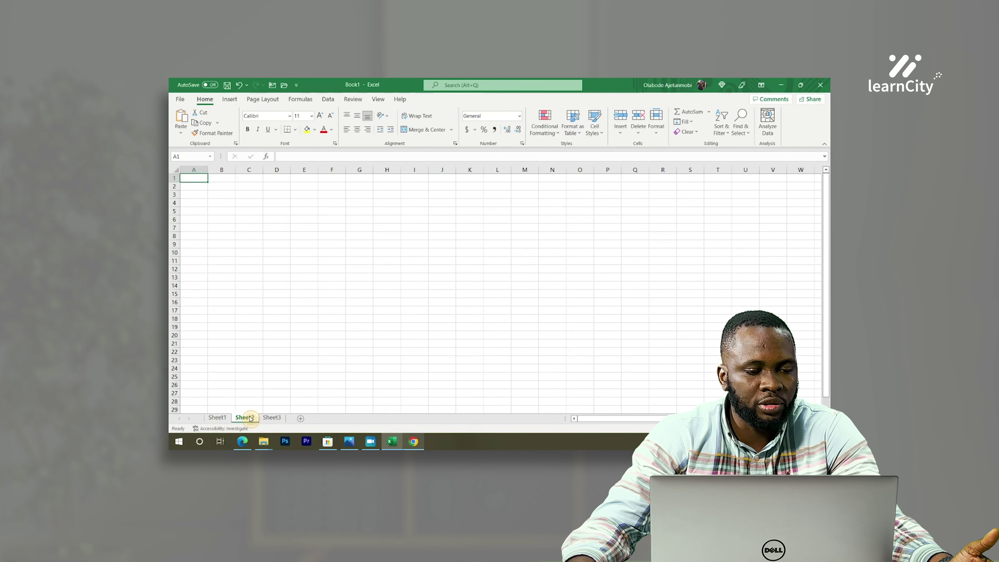
left_click(272, 418)
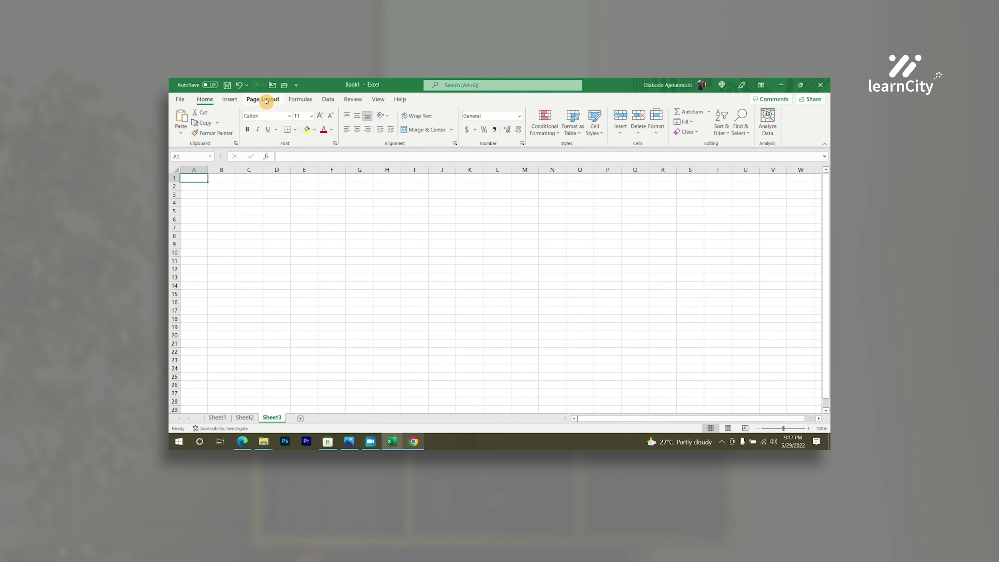
- On Page Layout, view the margin presets, try Landscape, then set Sheet3 to Portrait orientation
left_click(266, 100)
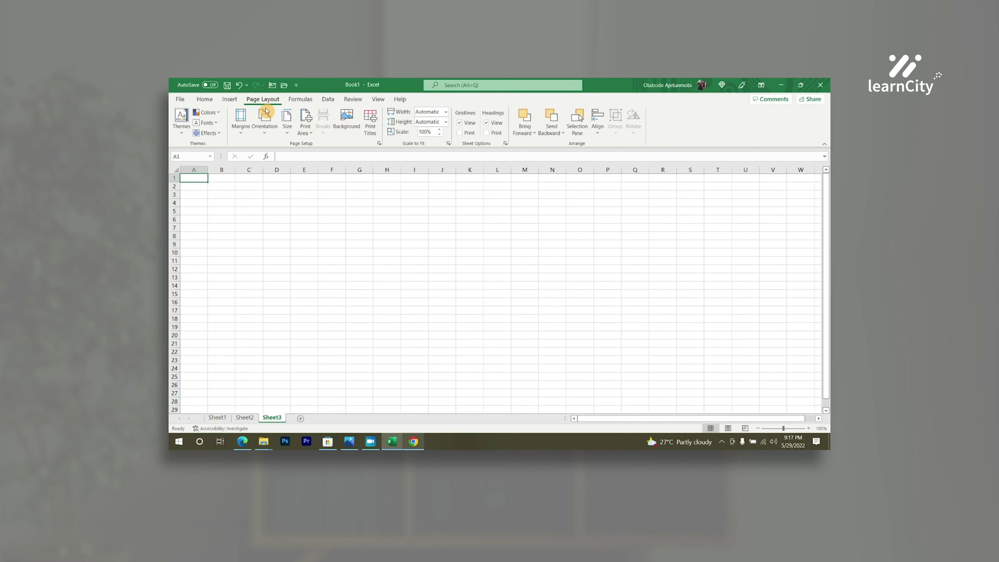
left_click(240, 118)
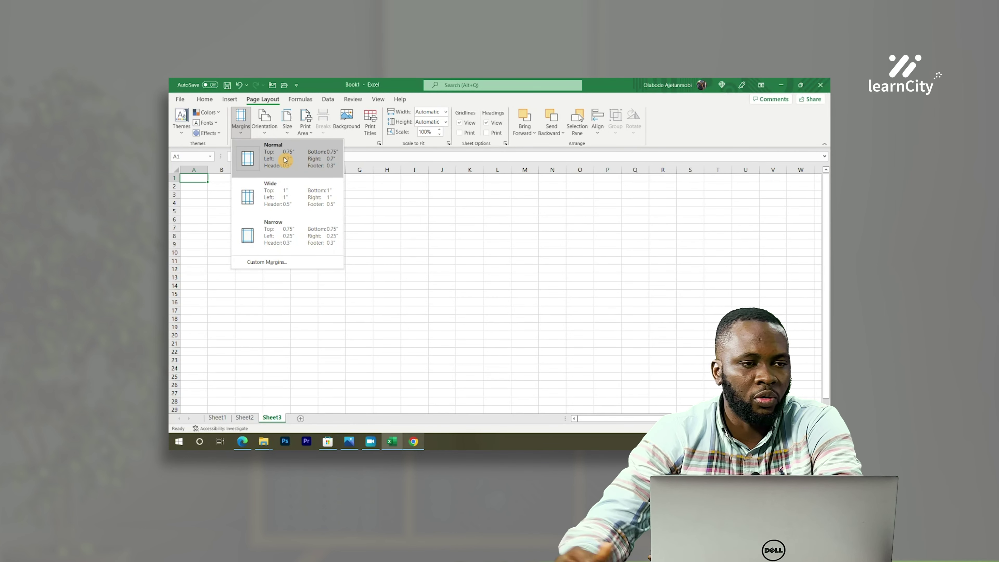
left_click(264, 119)
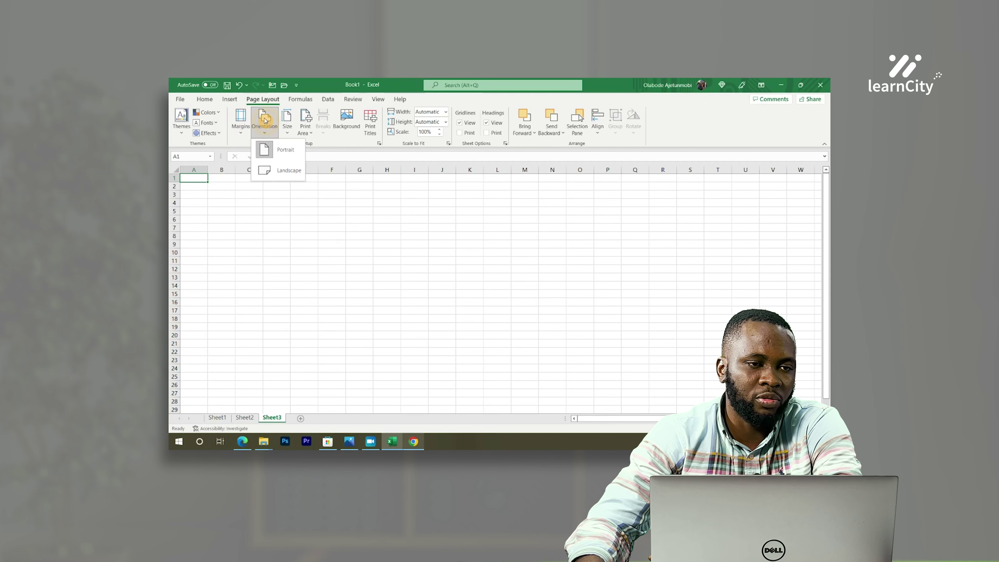
left_click(284, 175)
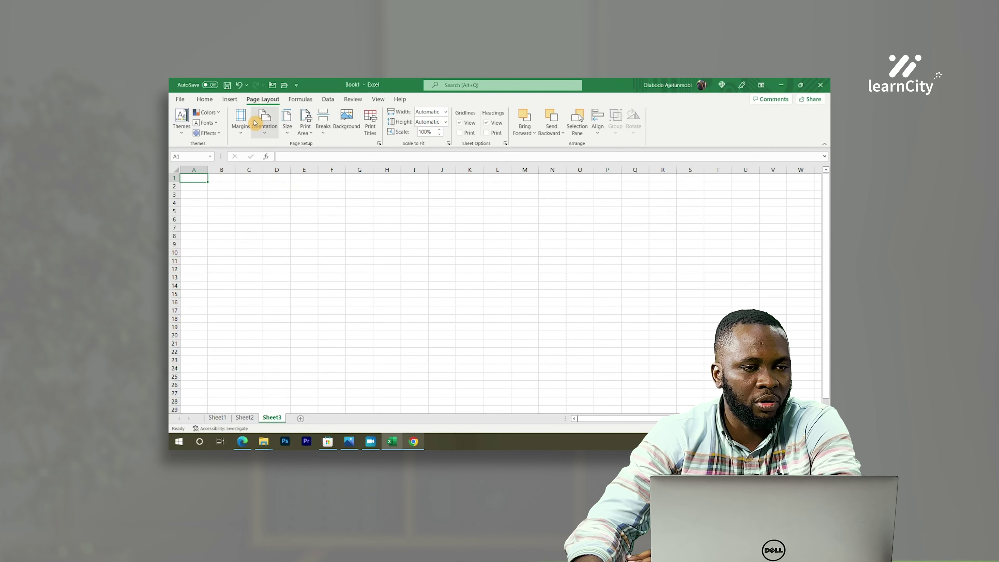
left_click(266, 126)
left_click(274, 153)
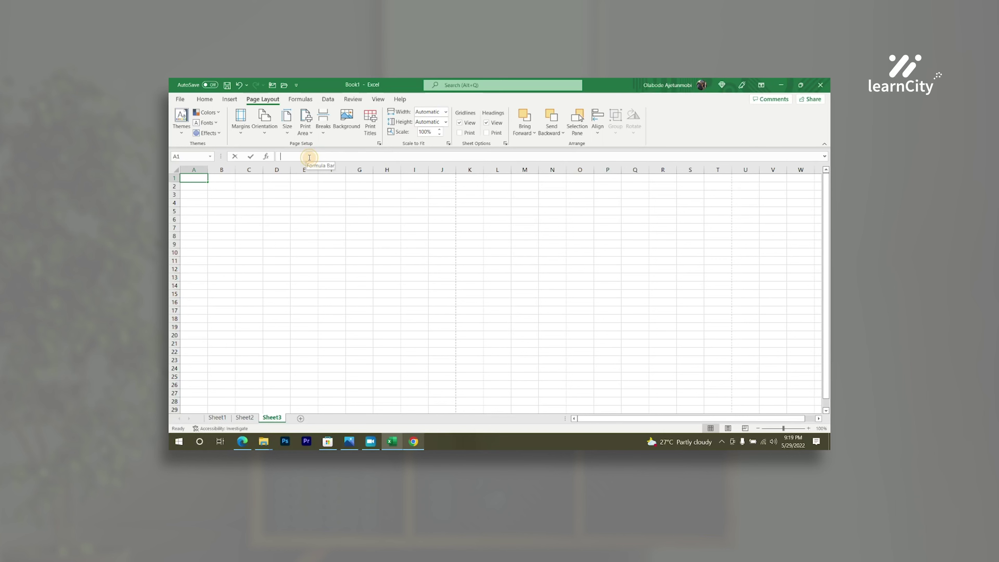
left_click(202, 179)
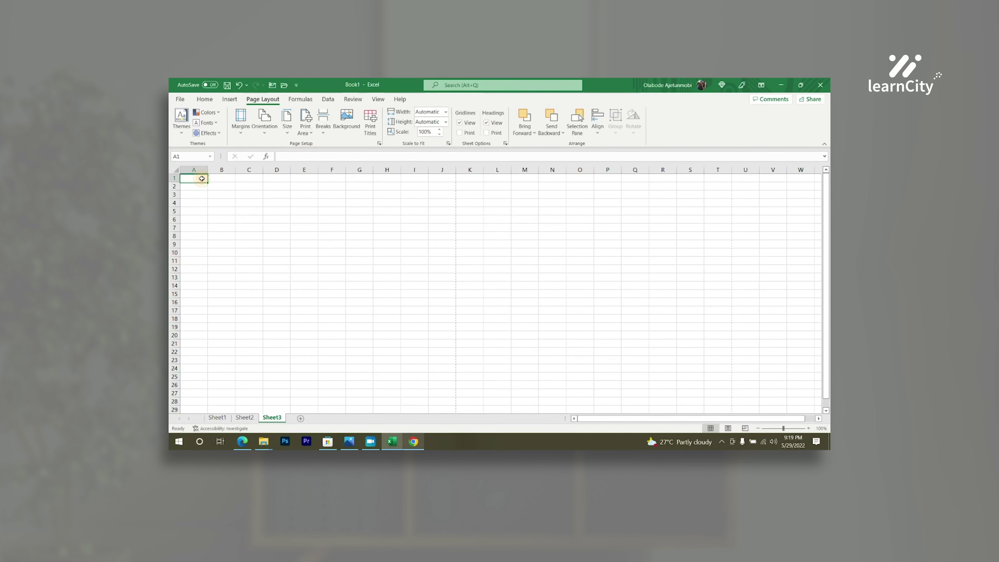
left_click(201, 179)
left_click(228, 179)
left_click(251, 178)
left_click(218, 187)
left_click(245, 187)
left_click(264, 212)
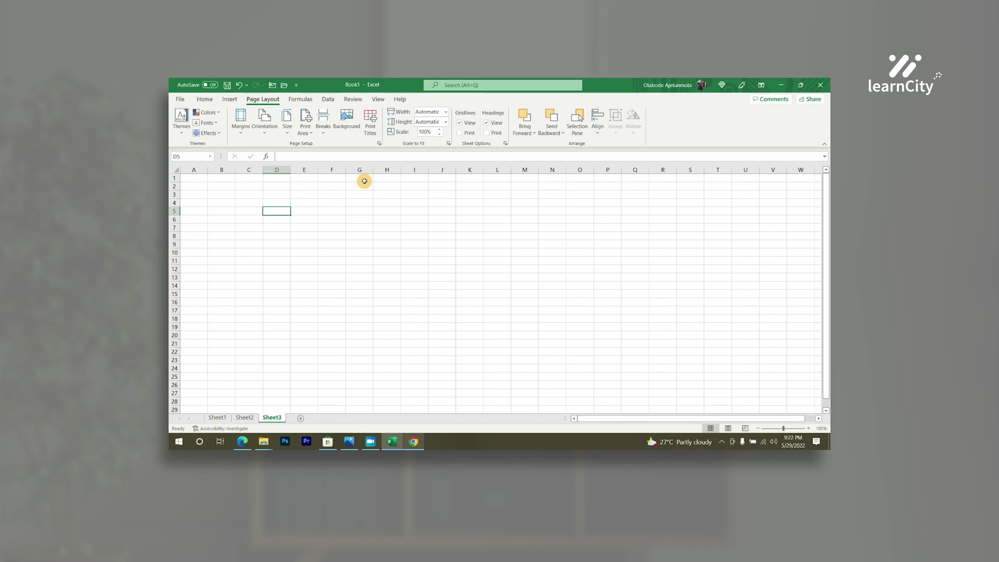
- Select cell A2 on the blank Sheet3
left_click(204, 186)
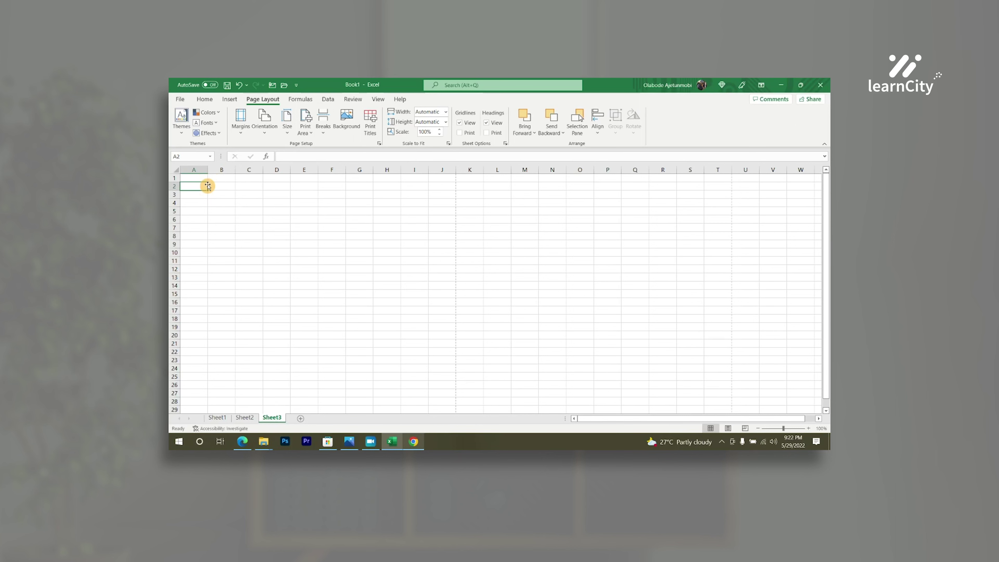